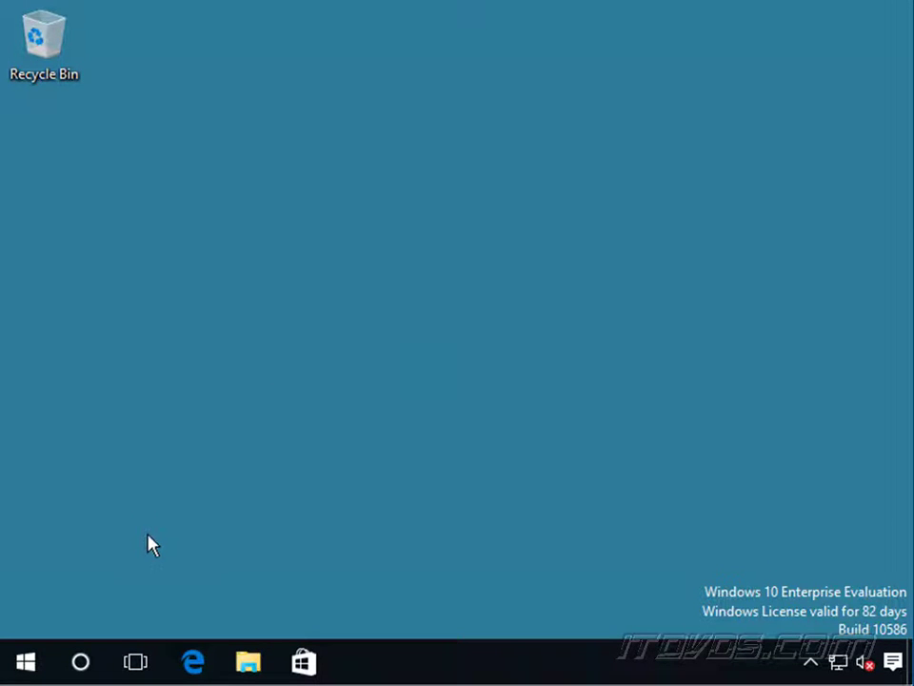
# Step: Launch Windows Firewall with Advanced Security from a Start search for 'windows f'
pyautogui.click(25, 663)
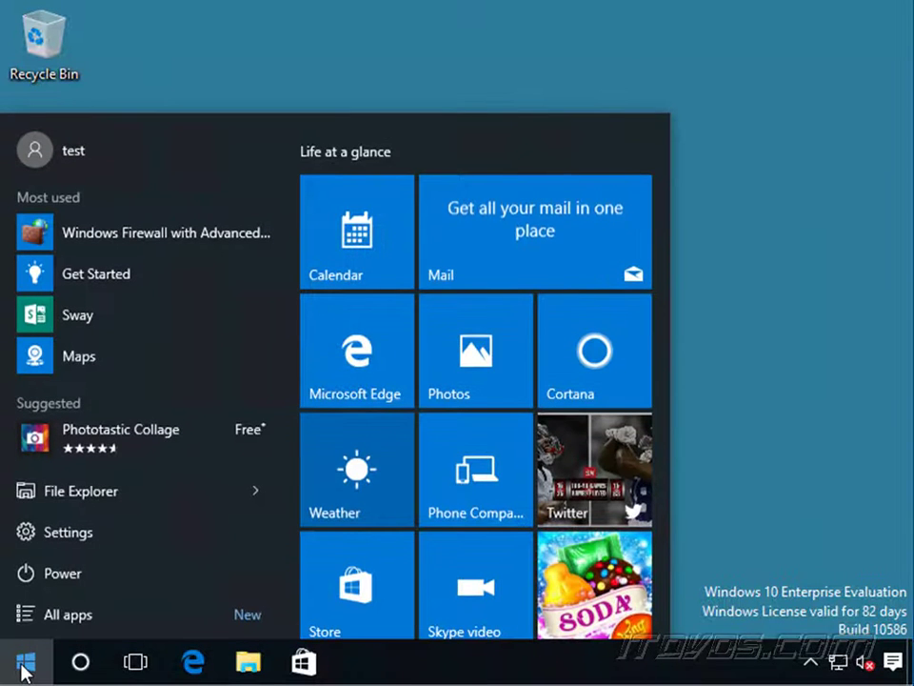
pyautogui.write('windows w')
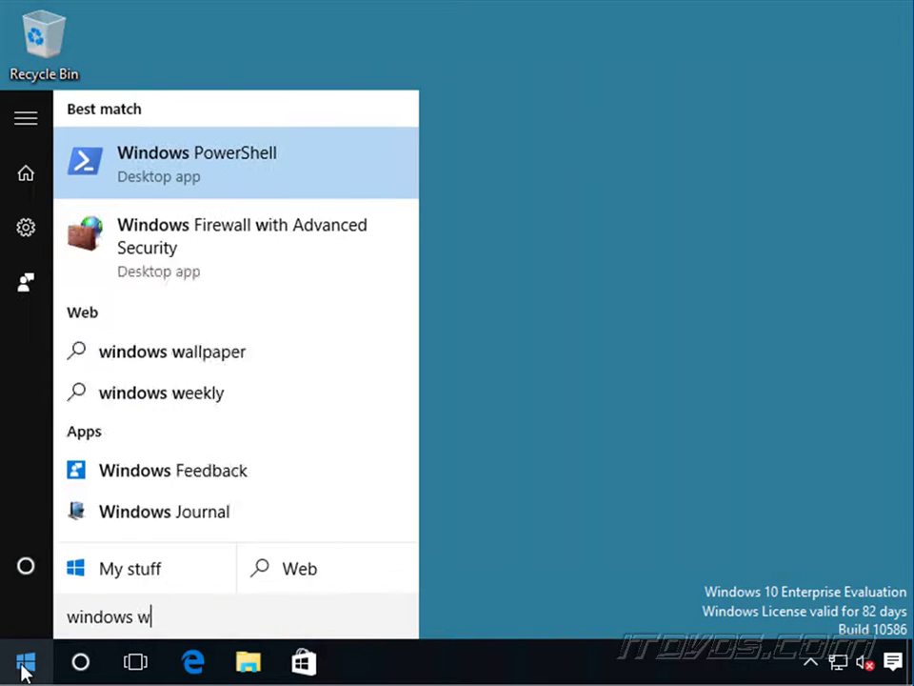
pyautogui.press('BackSpace')
pyautogui.write('f')
pyautogui.press('Return')
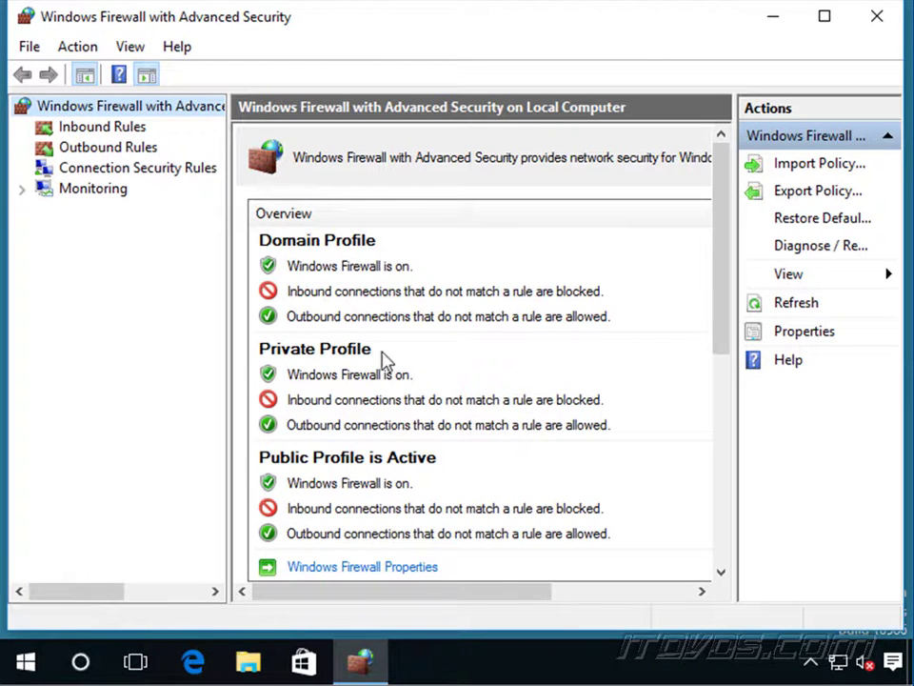
# Step: Open Control Panel's Network and Sharing Center under Network and Internet
pyautogui.click(25, 664)
pyautogui.rightClick(26, 664)
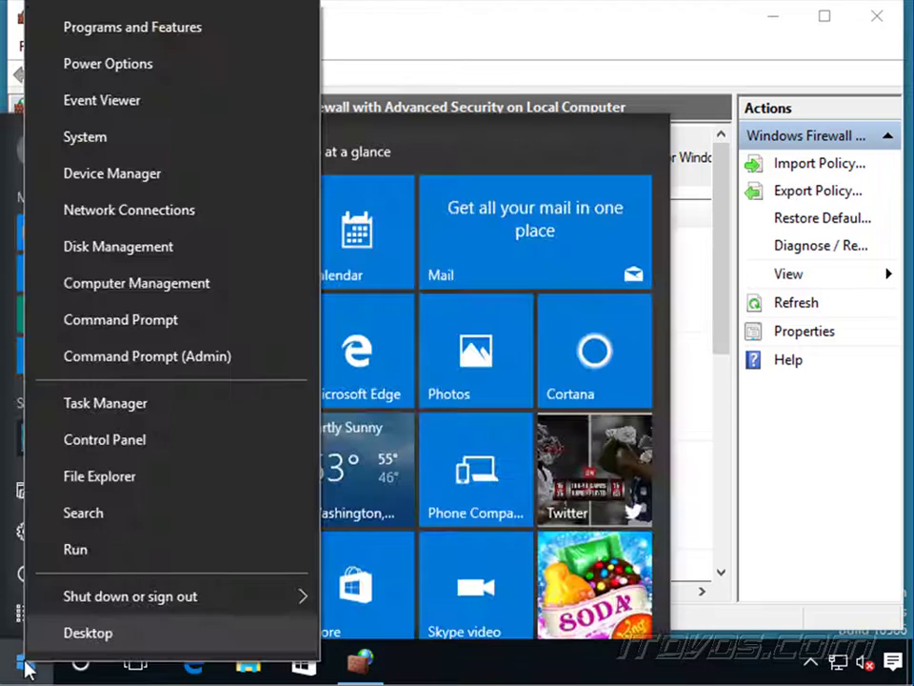
pyautogui.click(127, 443)
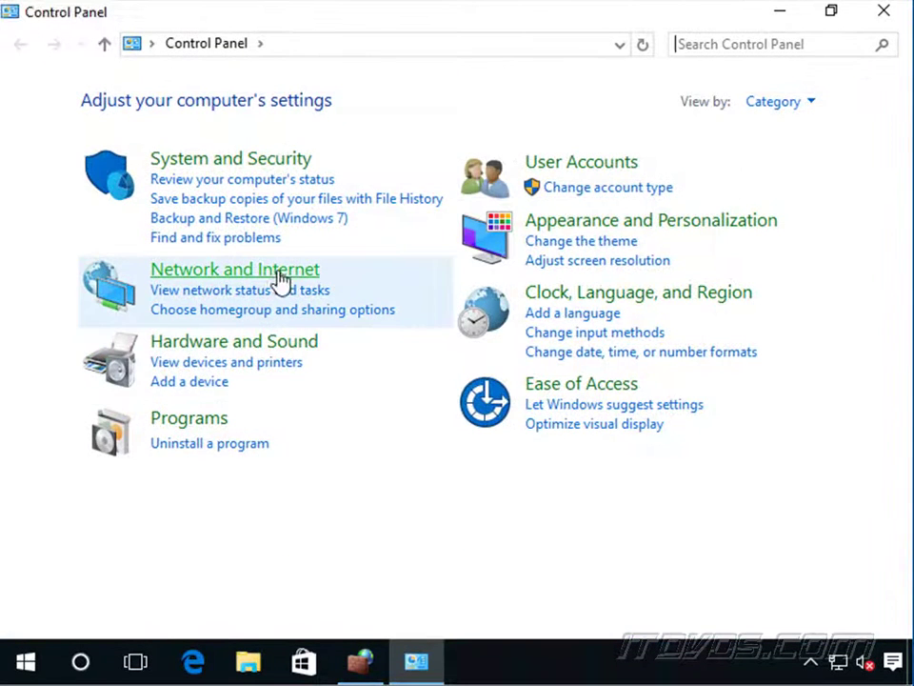
pyautogui.click(275, 269)
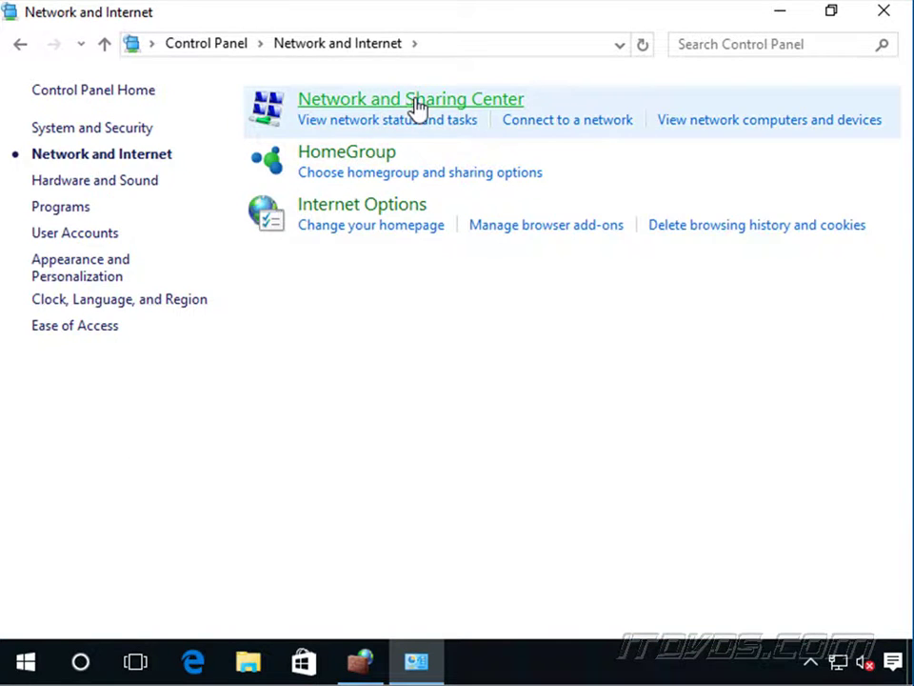
pyautogui.click(417, 104)
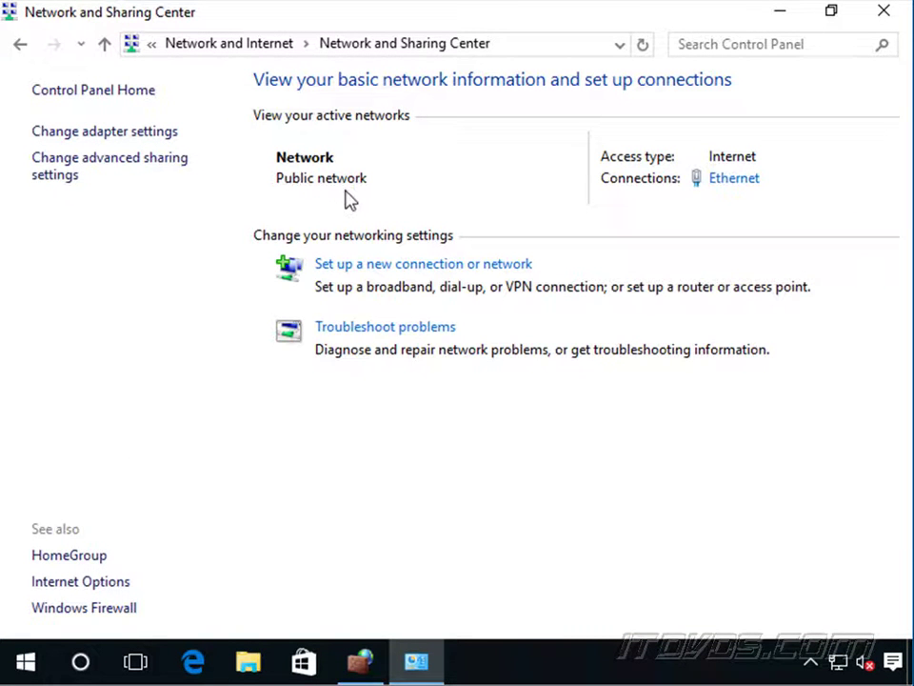
# Step: Change the network location through HomeGroup, allowing the PC to be discoverable
pyautogui.click(27, 672)
pyautogui.write('home')
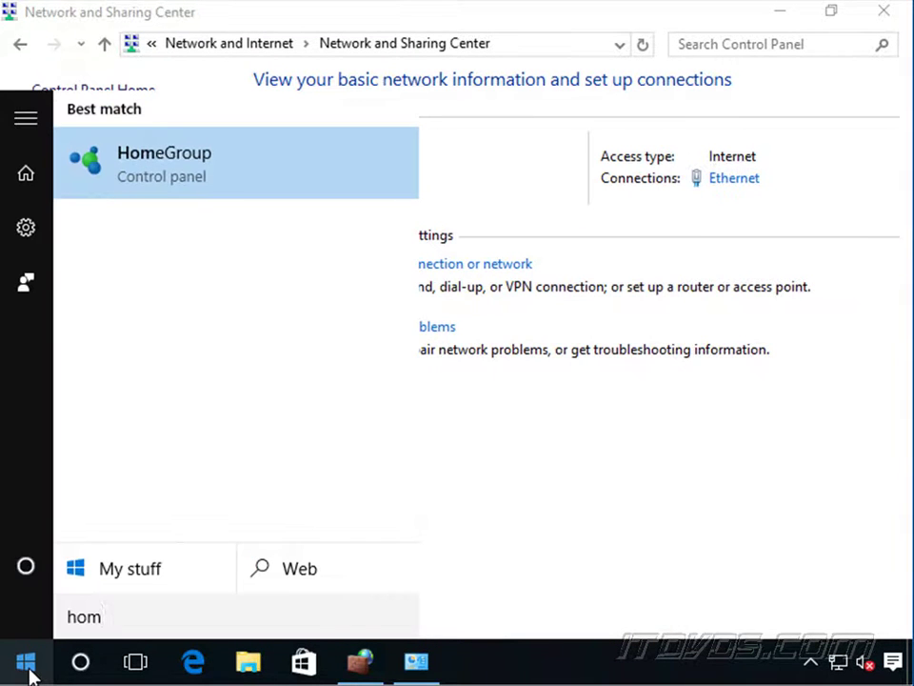
pyautogui.click(190, 170)
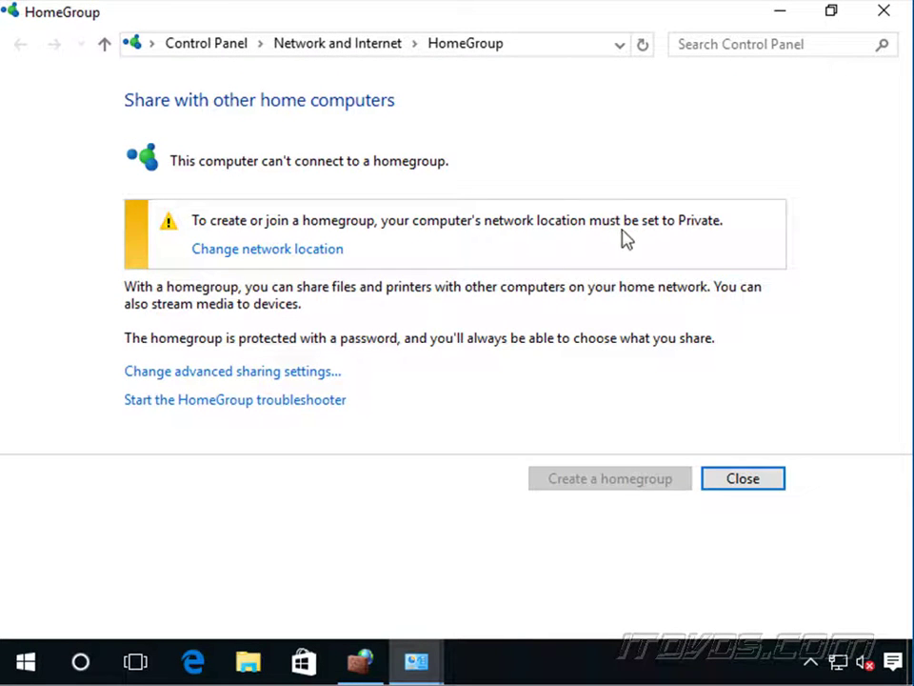
pyautogui.click(261, 260)
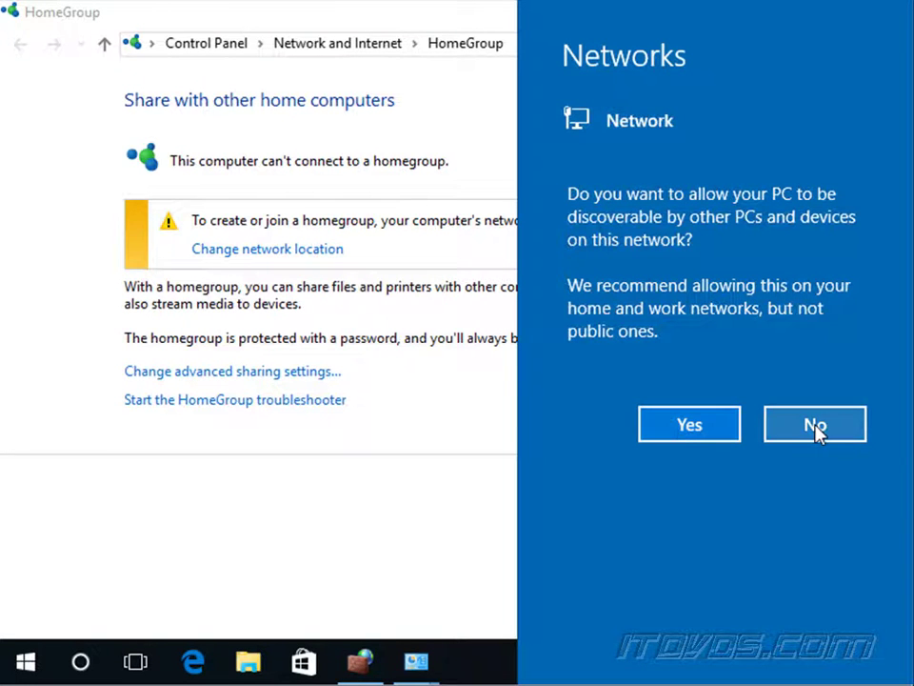
pyautogui.click(685, 431)
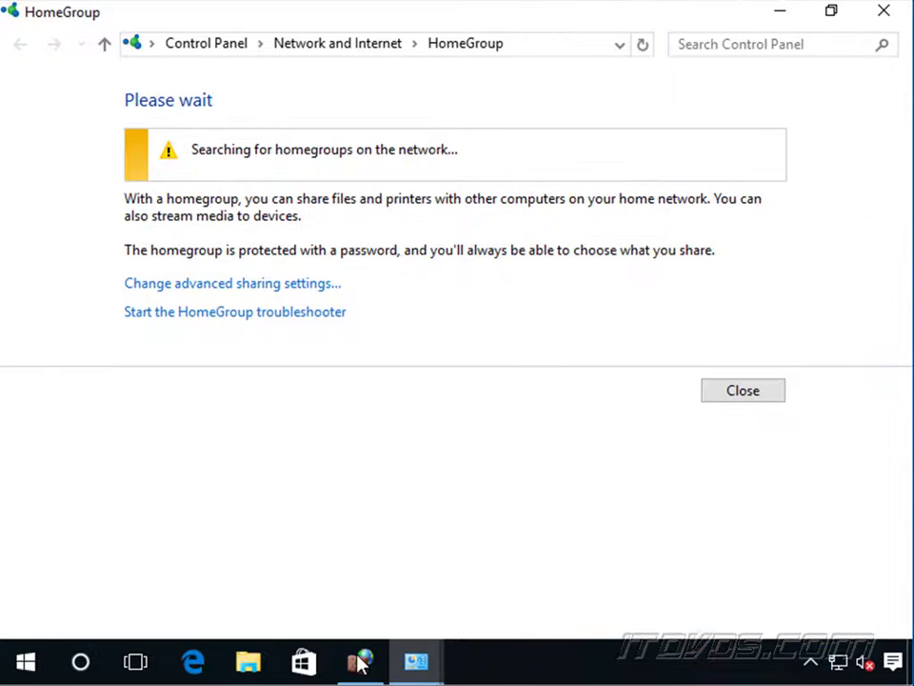
# Step: Refresh the firewall console overview to confirm the Private profile is active
pyautogui.click(359, 661)
pyautogui.rightClick(130, 106)
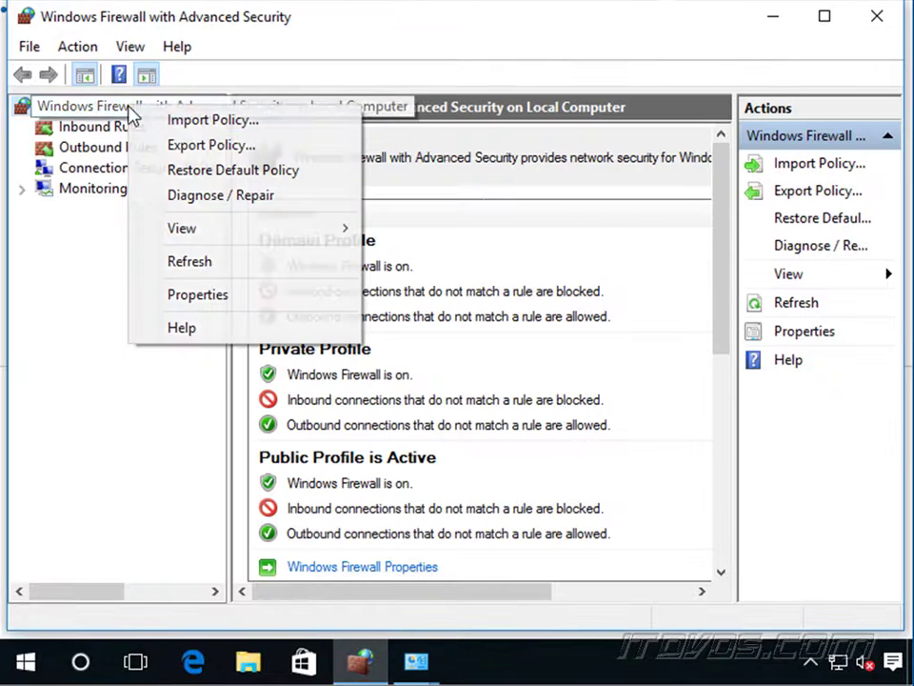
pyautogui.click(206, 263)
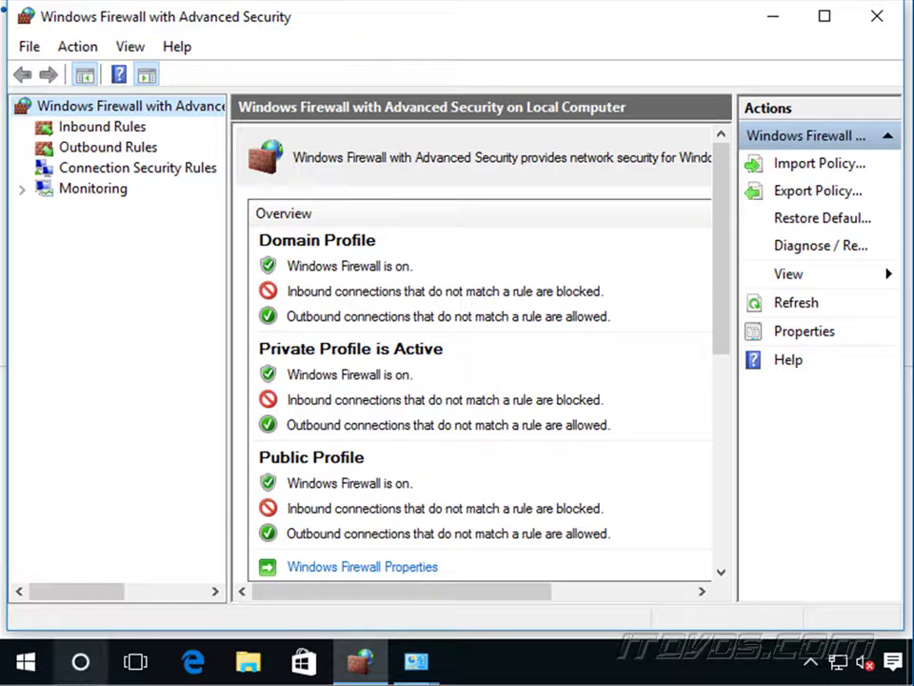
# Step: Switch 'Make this PC discoverable' off for the Ethernet network in Settings
pyautogui.click(26, 666)
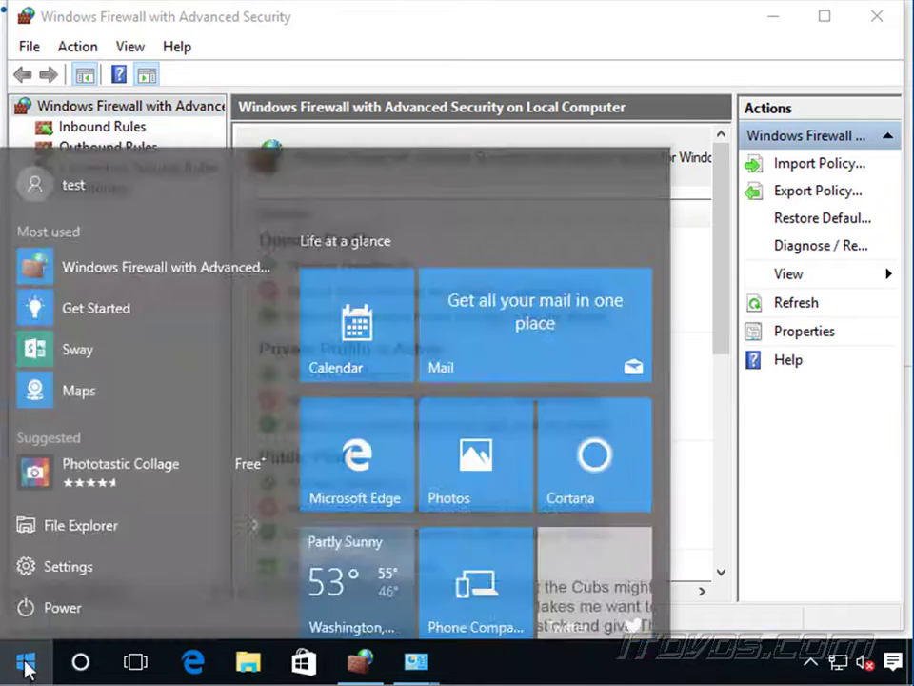
pyautogui.click(89, 541)
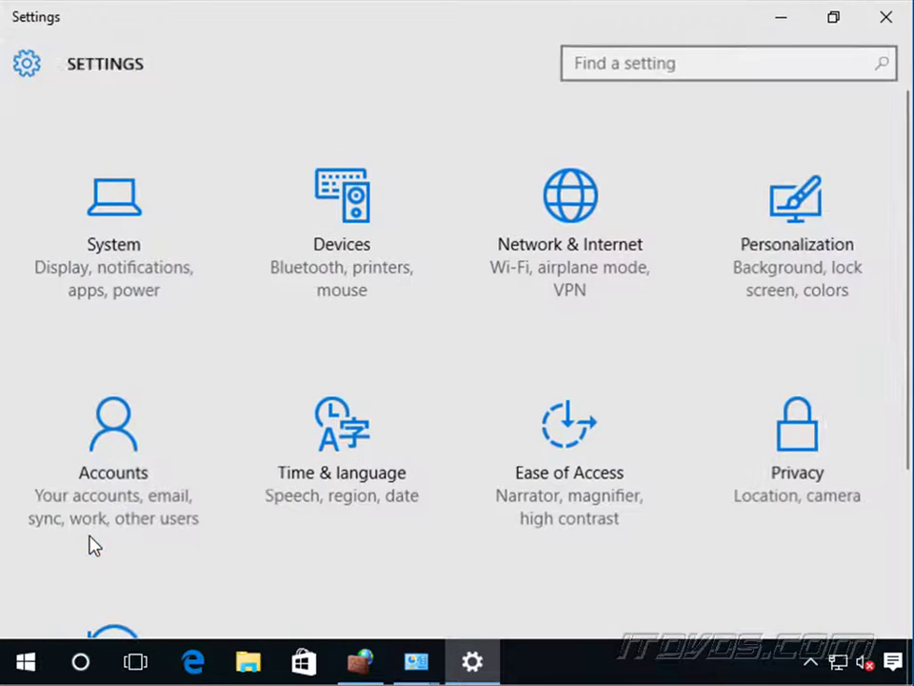
pyautogui.click(589, 208)
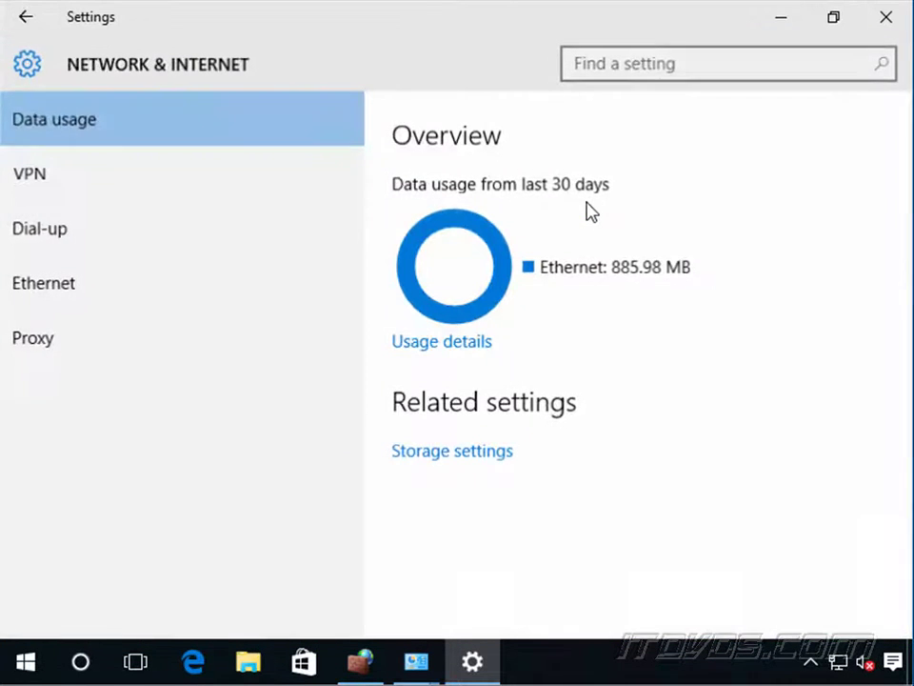
pyautogui.click(51, 291)
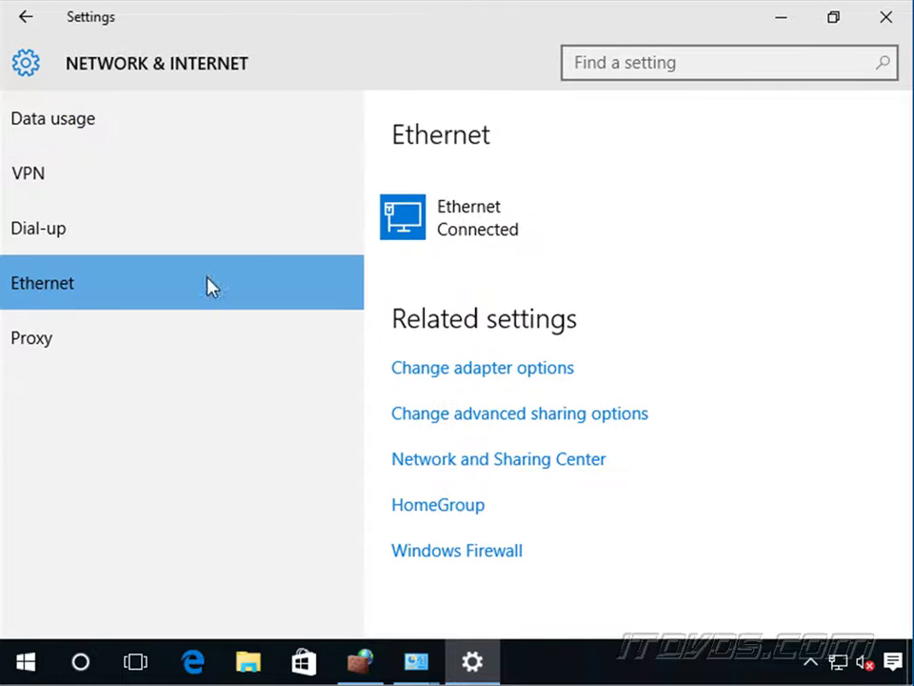
pyautogui.click(502, 226)
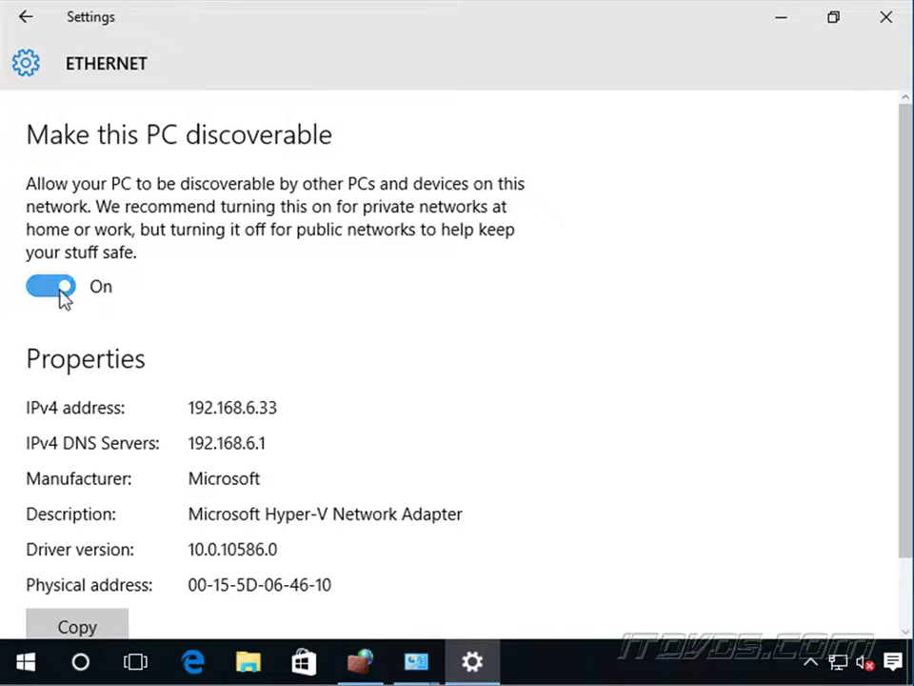
pyautogui.moveTo(68, 295); pyautogui.dragTo(29, 301)
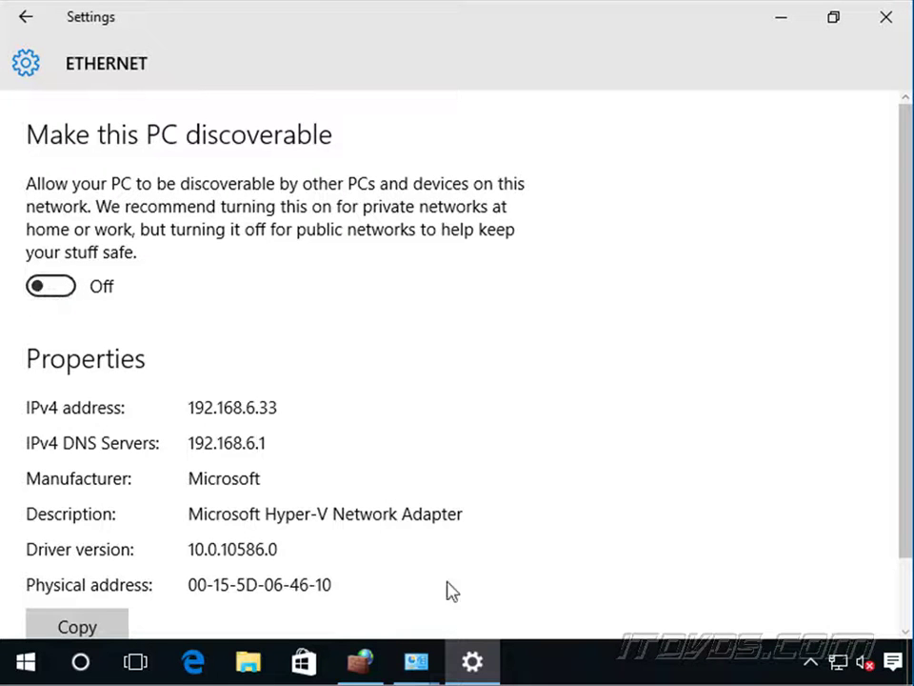
# Step: Refresh the firewall console to show the Public profile, then minimize it
pyautogui.click(362, 661)
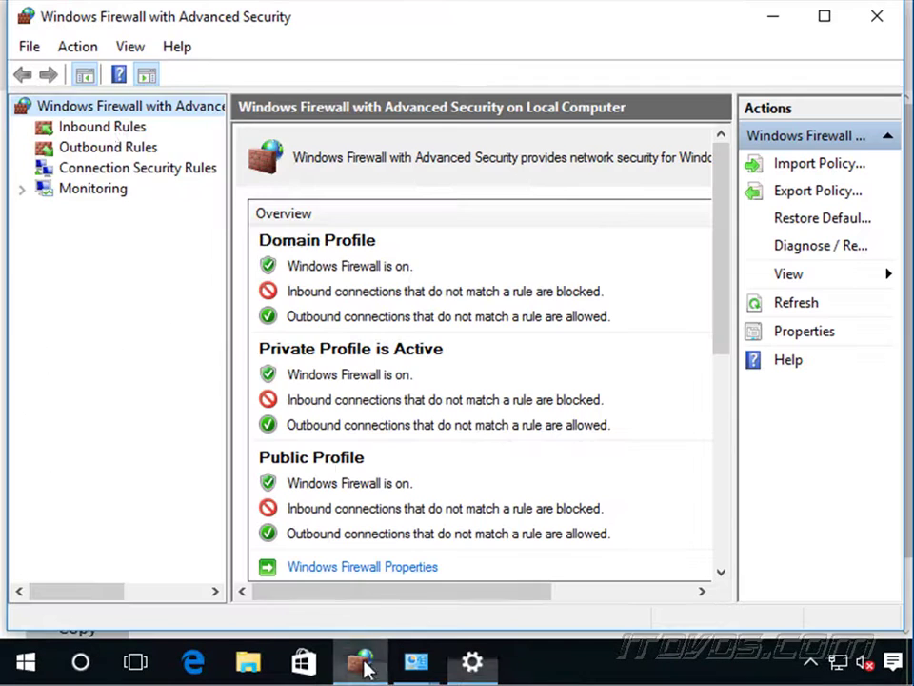
pyautogui.rightClick(94, 106)
pyautogui.click(169, 263)
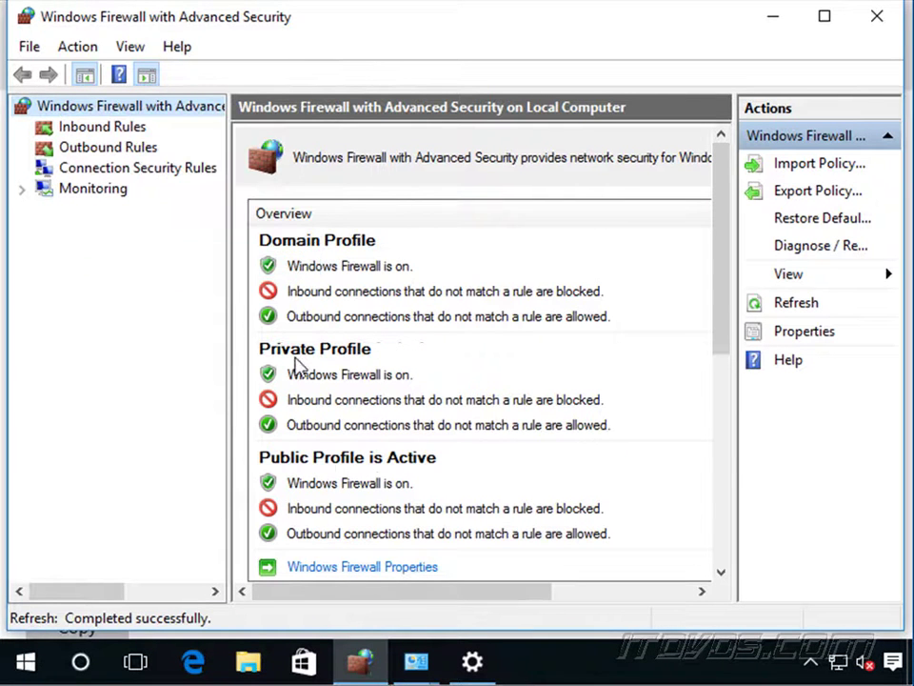
pyautogui.click(772, 16)
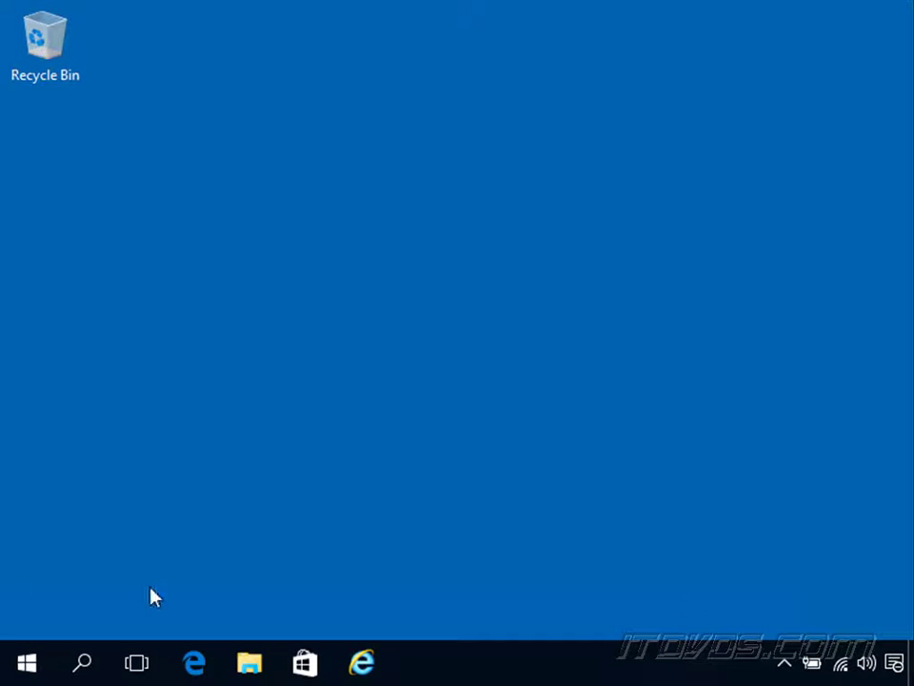
# Step: In Settings' Network & Internet, check Ethernet, then open the Wi-Fi Advanced options page
pyautogui.click(27, 662)
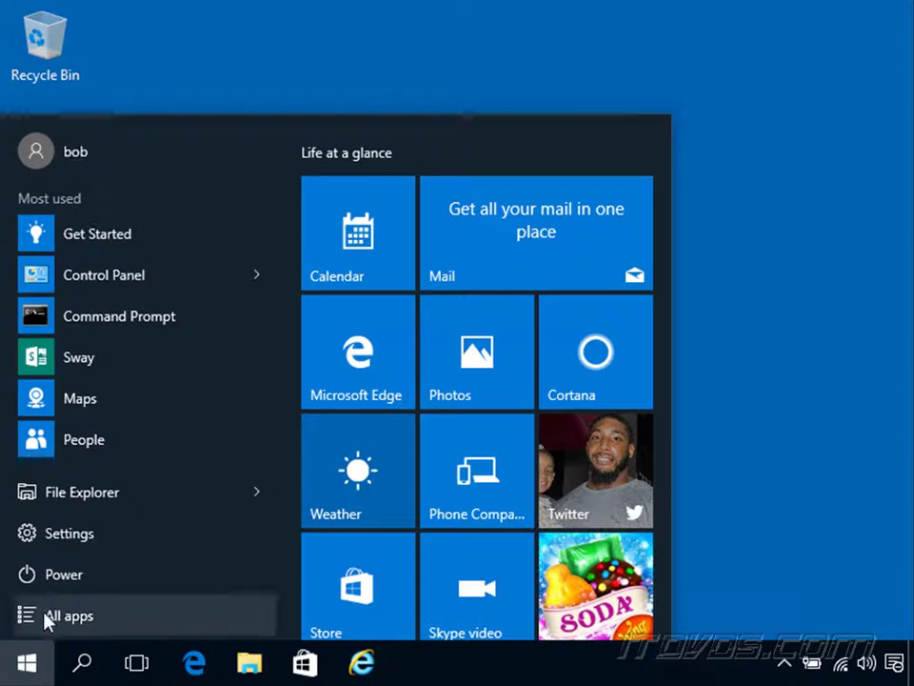
pyautogui.click(73, 539)
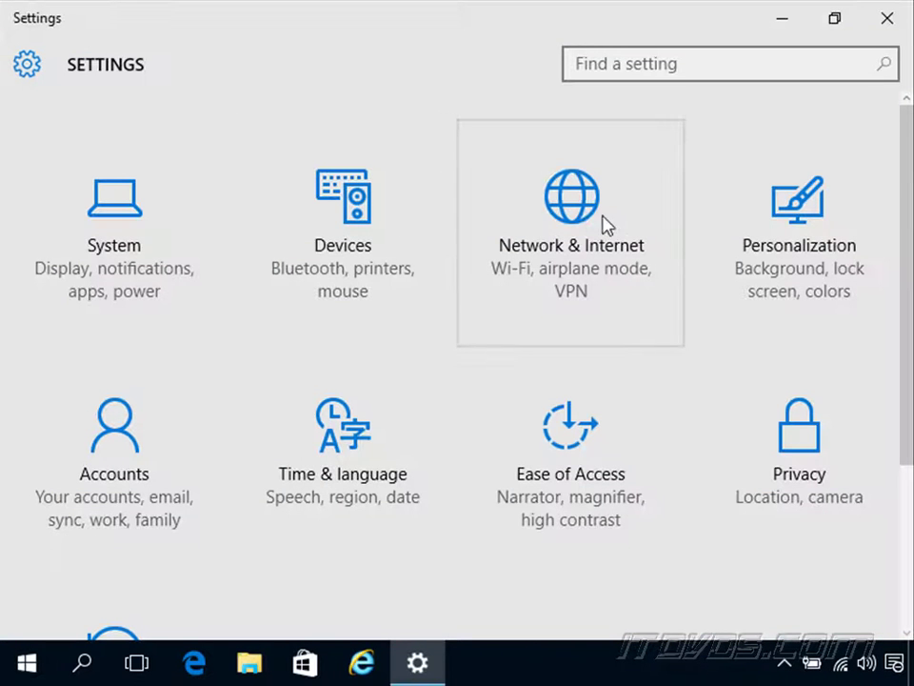
pyautogui.click(602, 217)
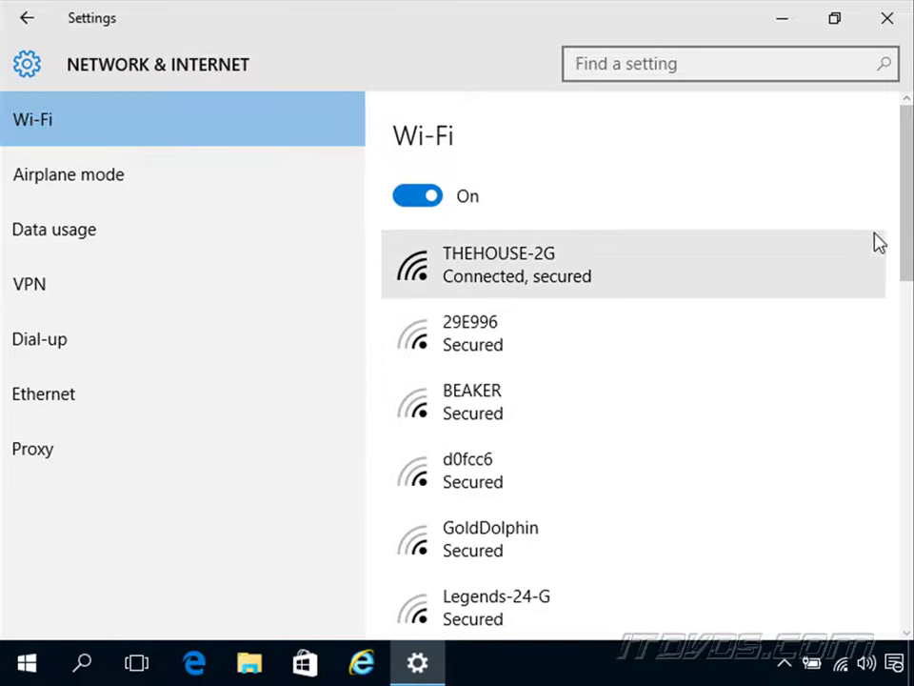
pyautogui.click(63, 398)
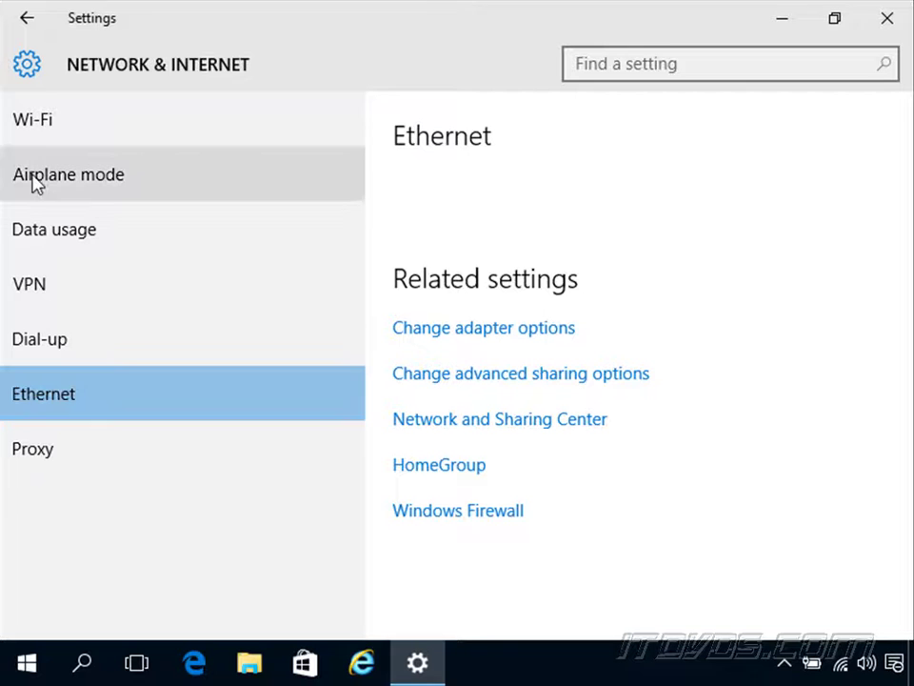
pyautogui.click(27, 128)
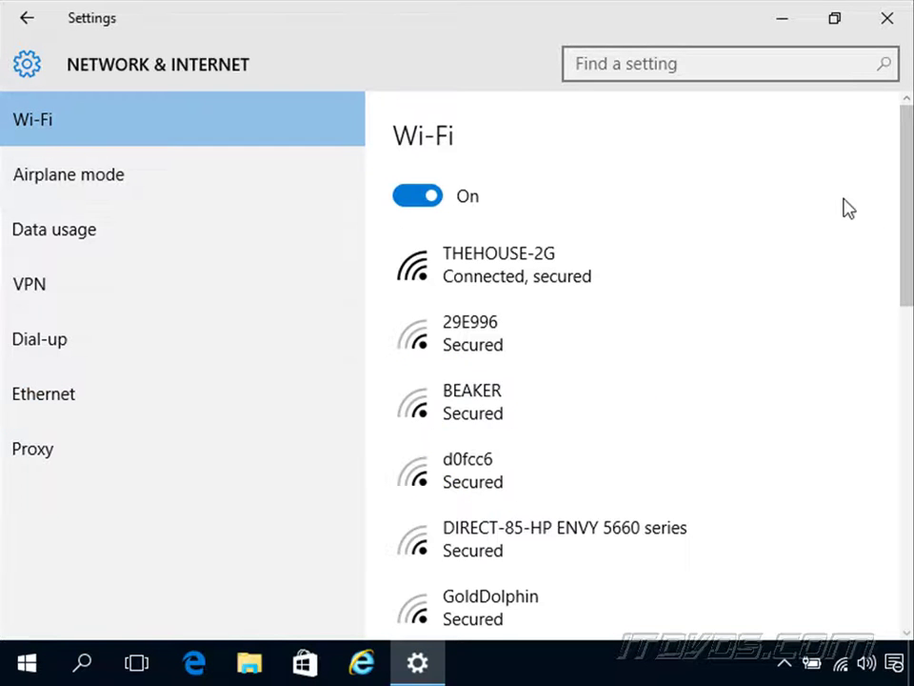
pyautogui.scroll(-5, 733, 219)
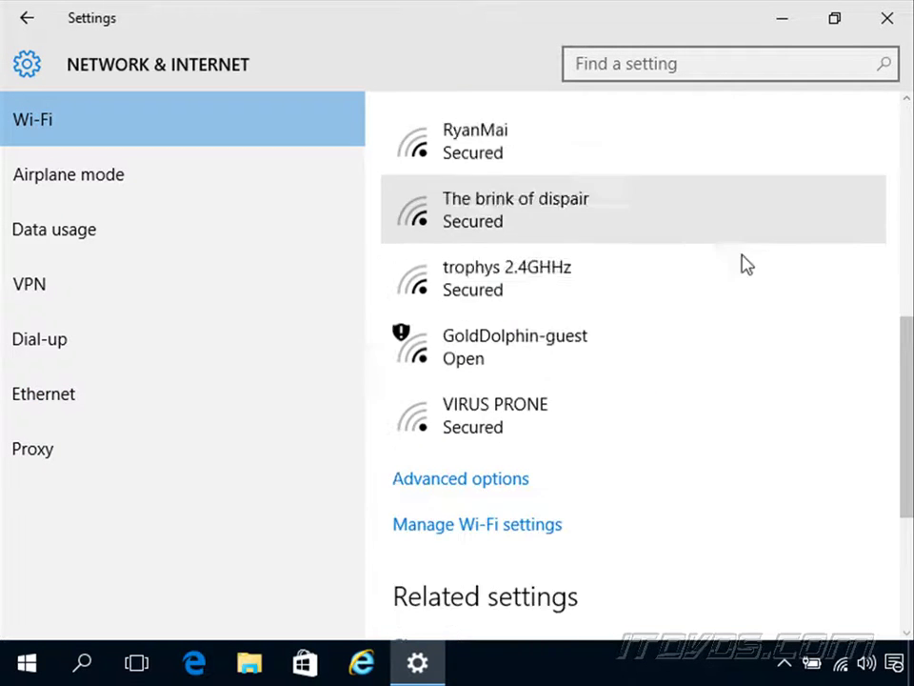
pyautogui.click(482, 435)
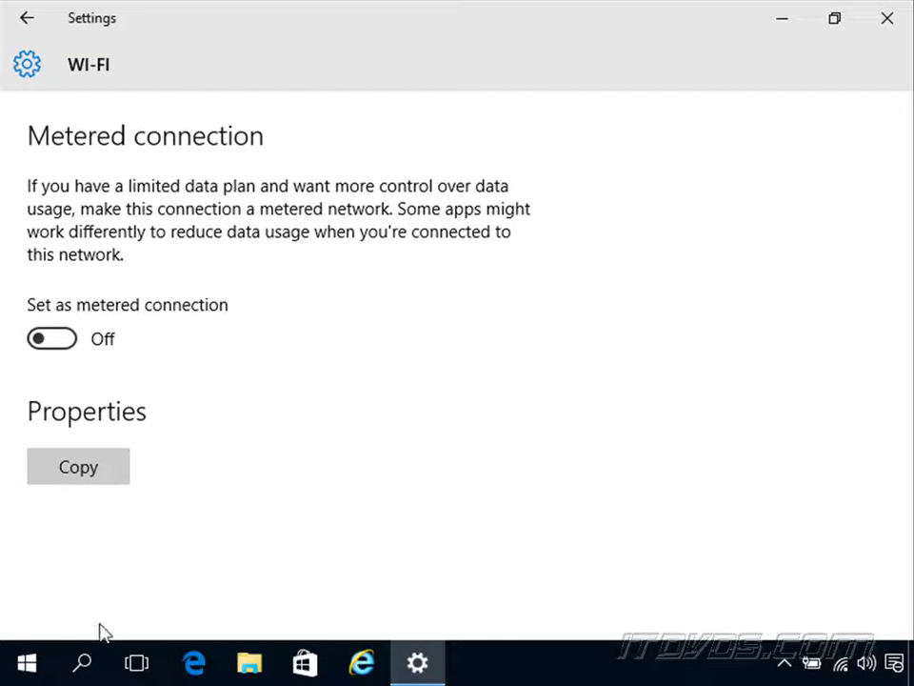
# Step: Open HomeGroup from a Start search for 'home'
pyautogui.click(28, 672)
pyautogui.write('home')
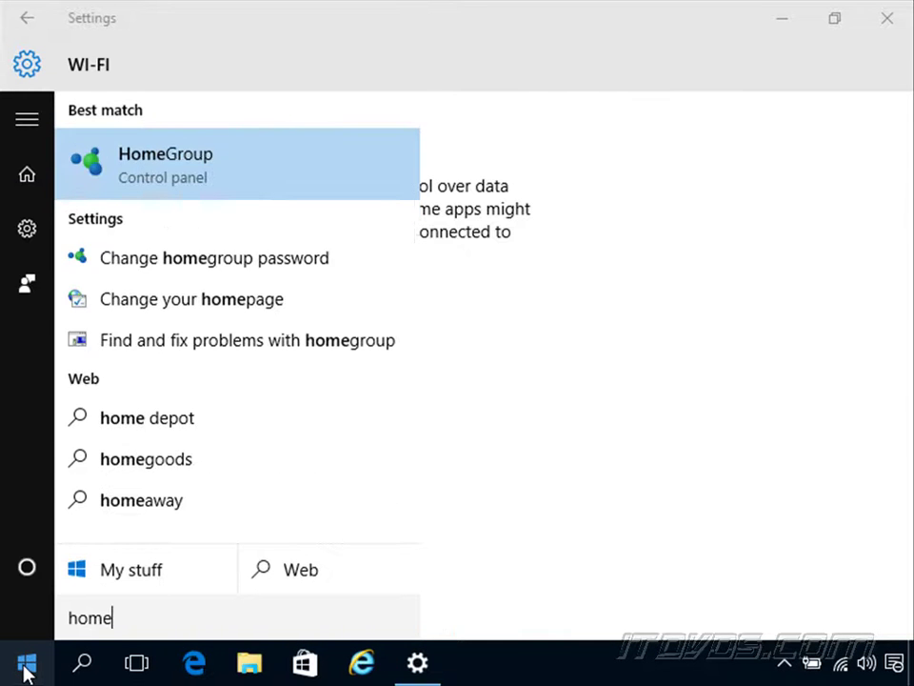
pyautogui.press('Return')
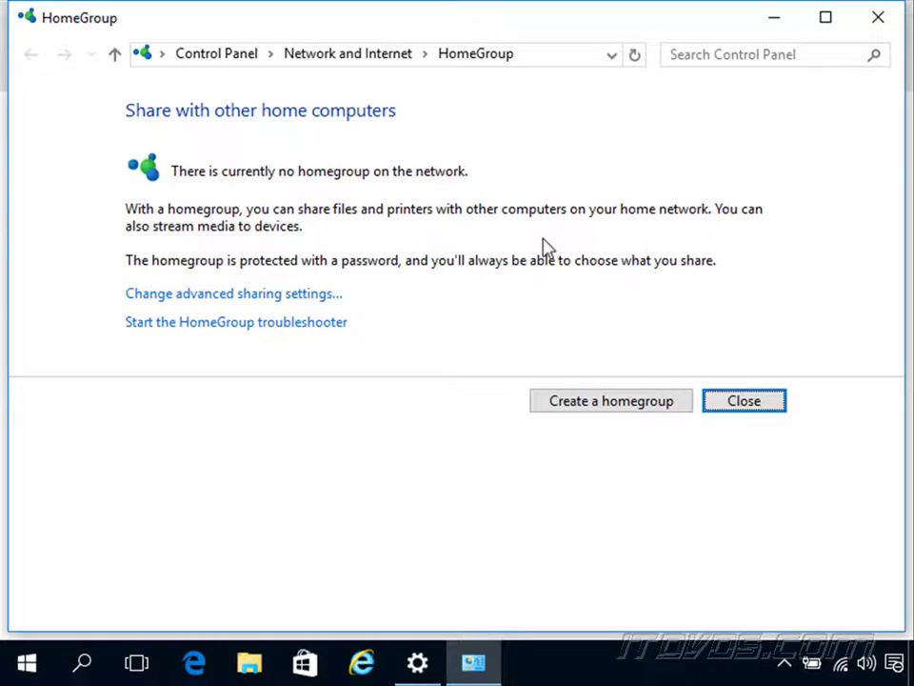
# Step: Launch Local Security Policy from a Start search for 'loc'
pyautogui.click(28, 670)
pyautogui.write('loc')
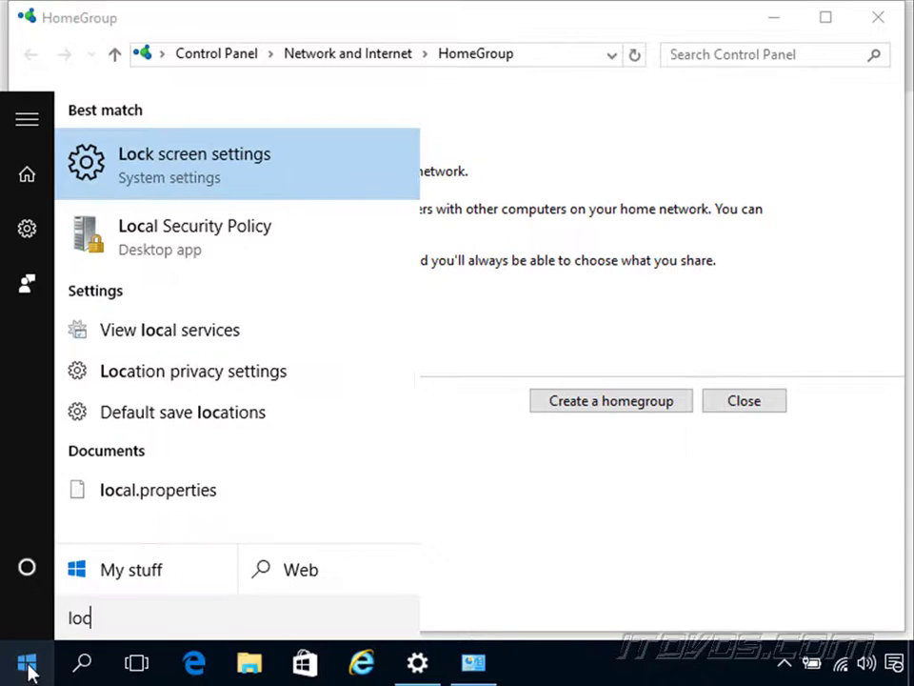
pyautogui.click(199, 239)
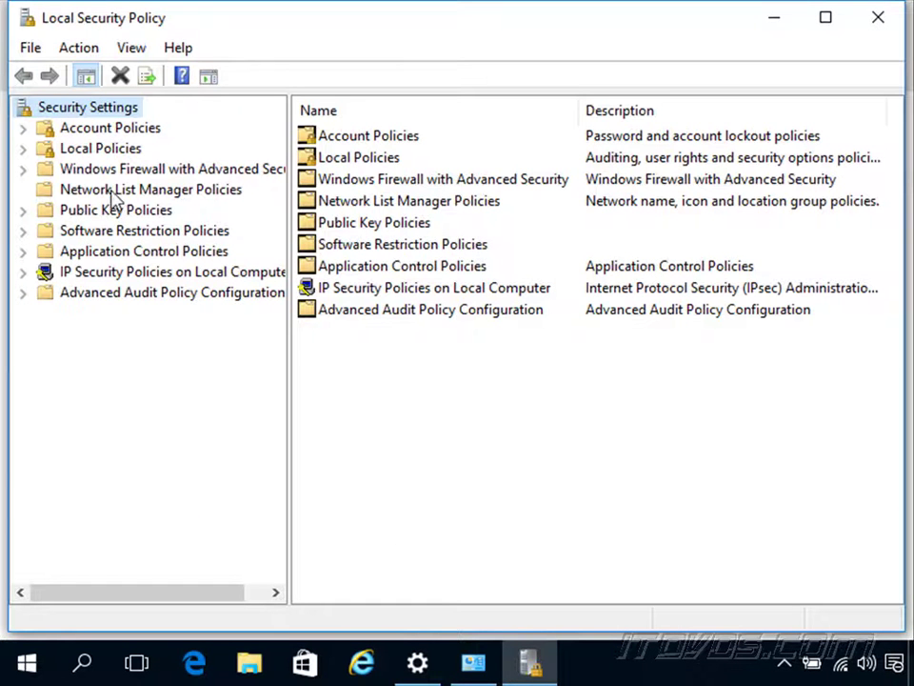
# Step: View THEHOUSE-2G's Network Location properties under Network List Manager Policies, then cancel
pyautogui.click(147, 189)
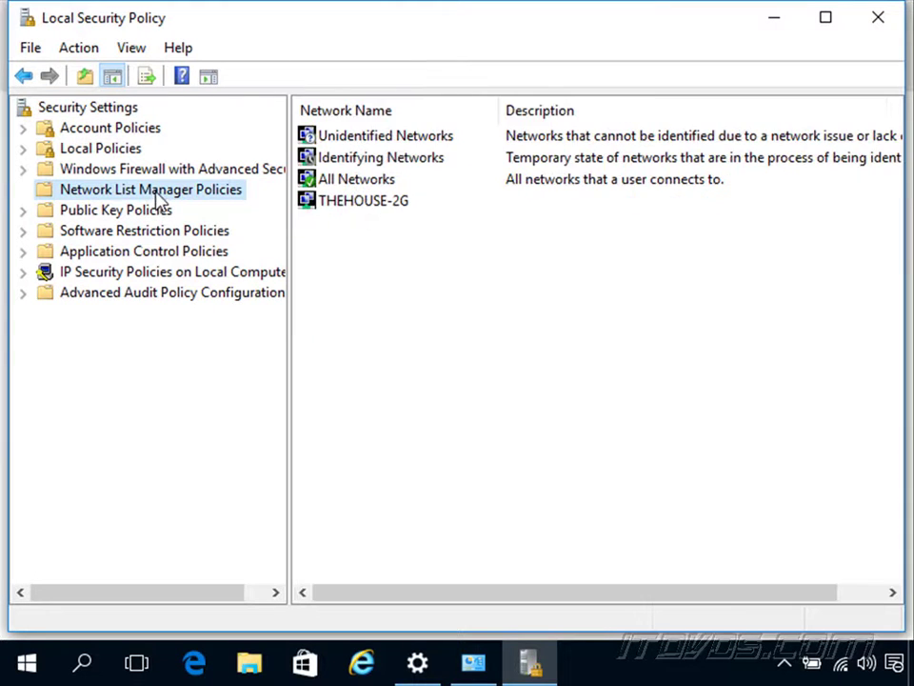
pyautogui.click(385, 206)
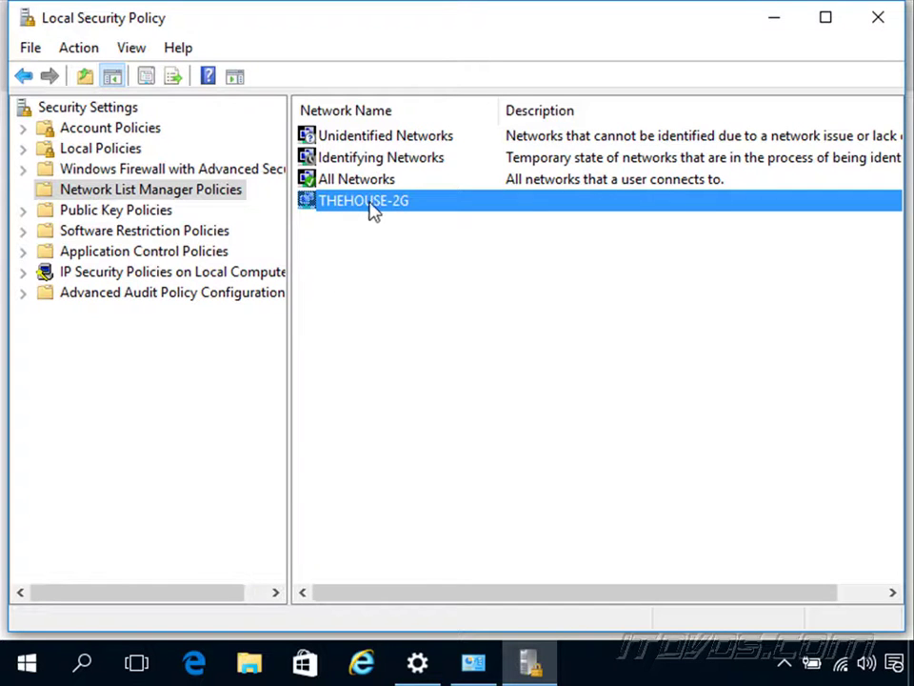
pyautogui.doubleClick(374, 206)
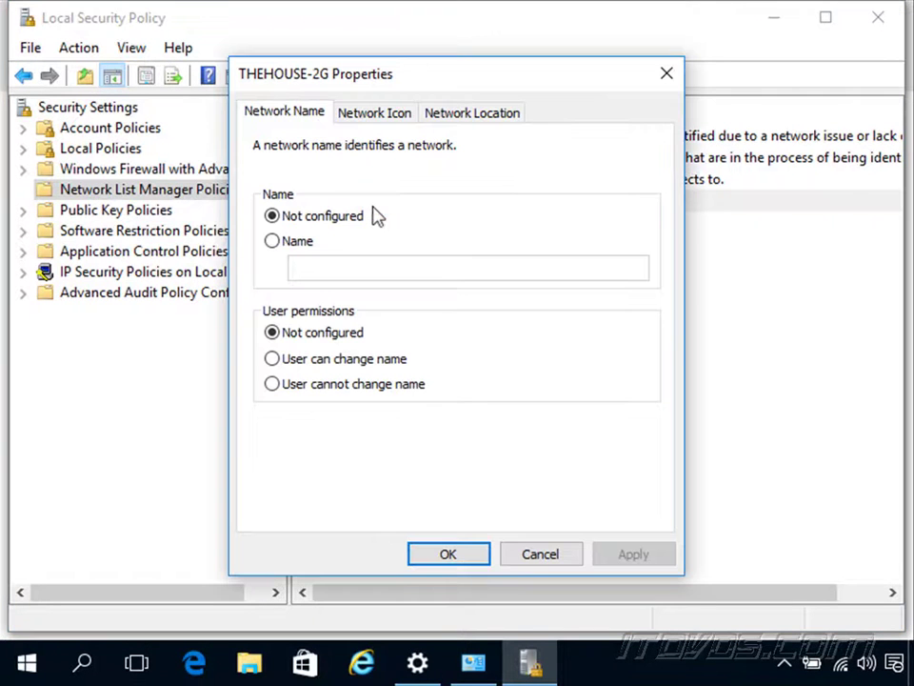
pyautogui.click(464, 120)
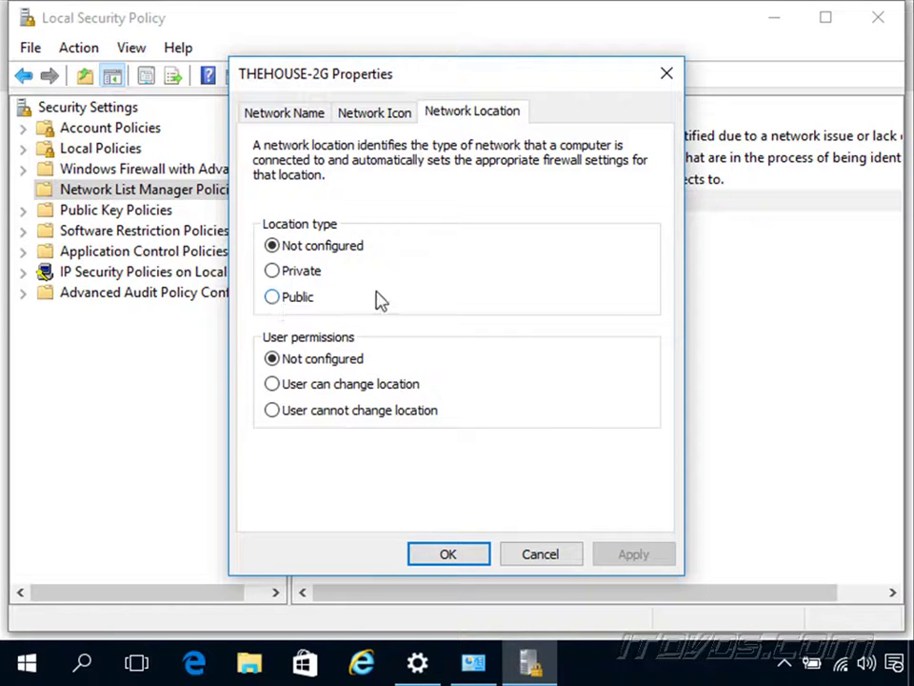
pyautogui.click(550, 558)
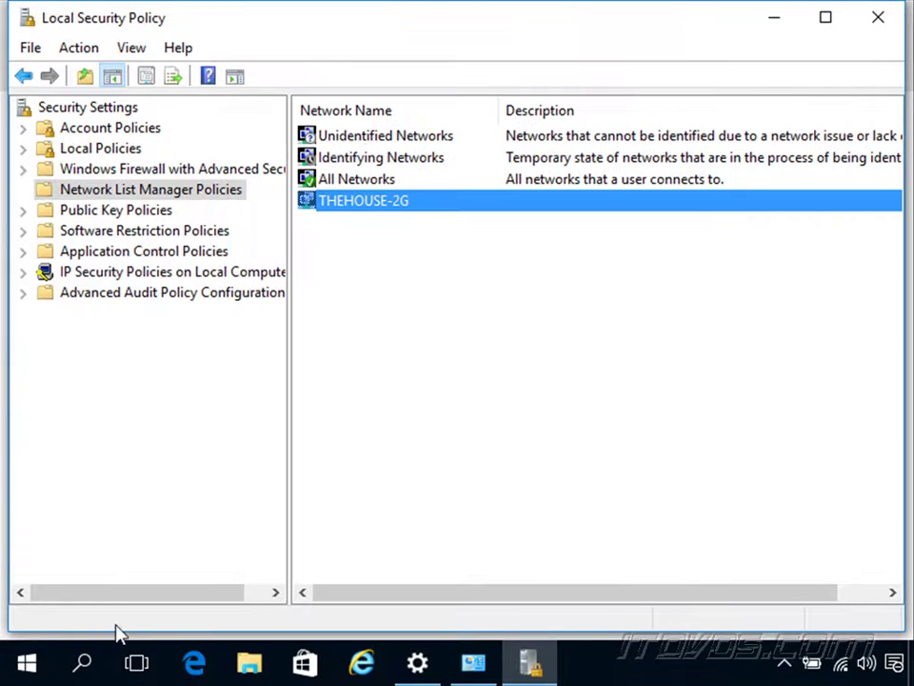
# Step: Run Windows PowerShell as administrator, maximized, and enter Get-NetConnectionProfile at the prompt
pyautogui.click(28, 664)
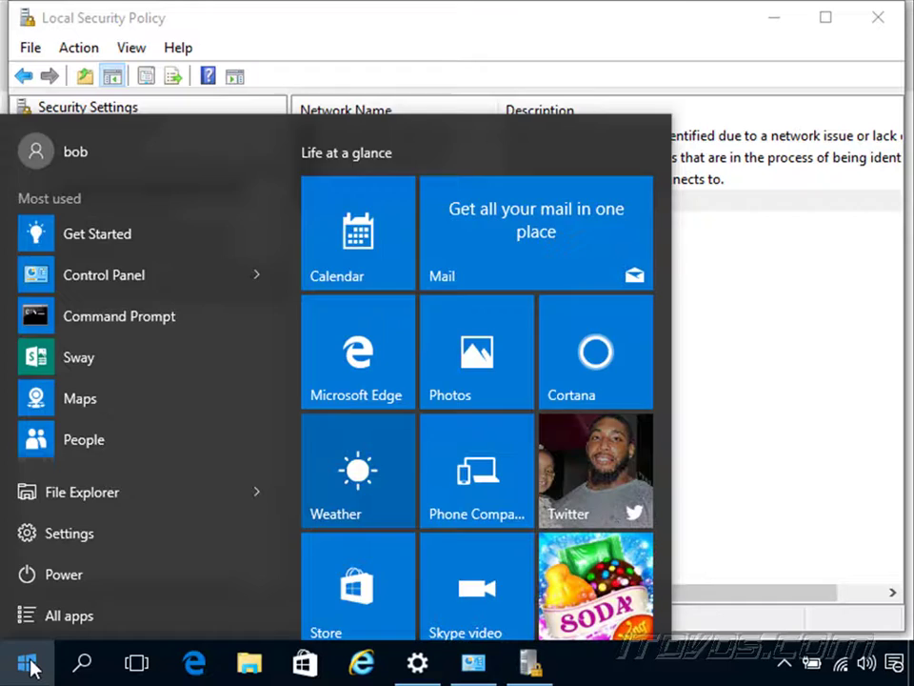
pyautogui.write('po')
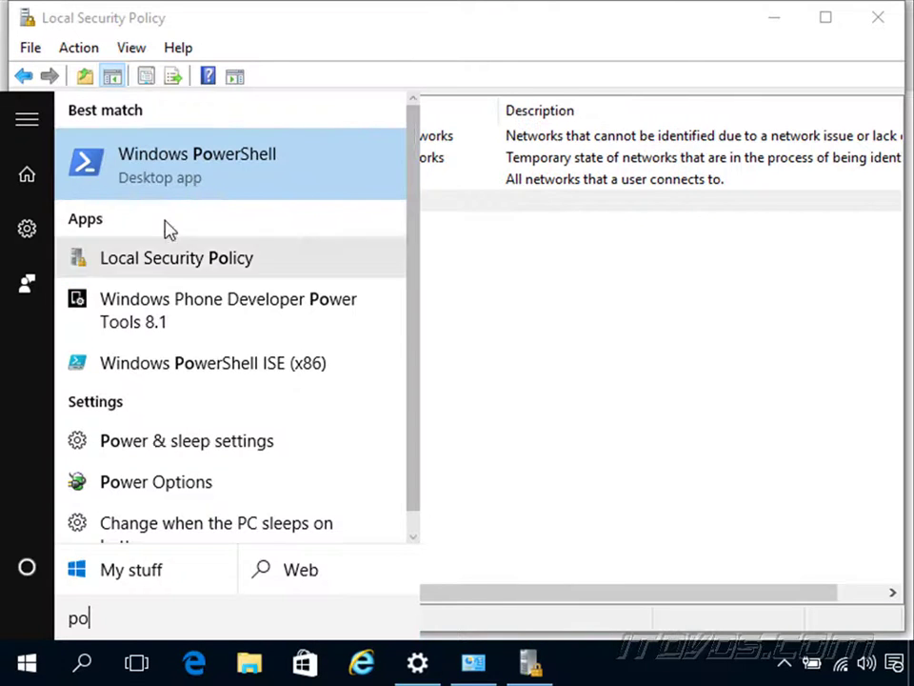
pyautogui.rightClick(177, 175)
pyautogui.click(255, 201)
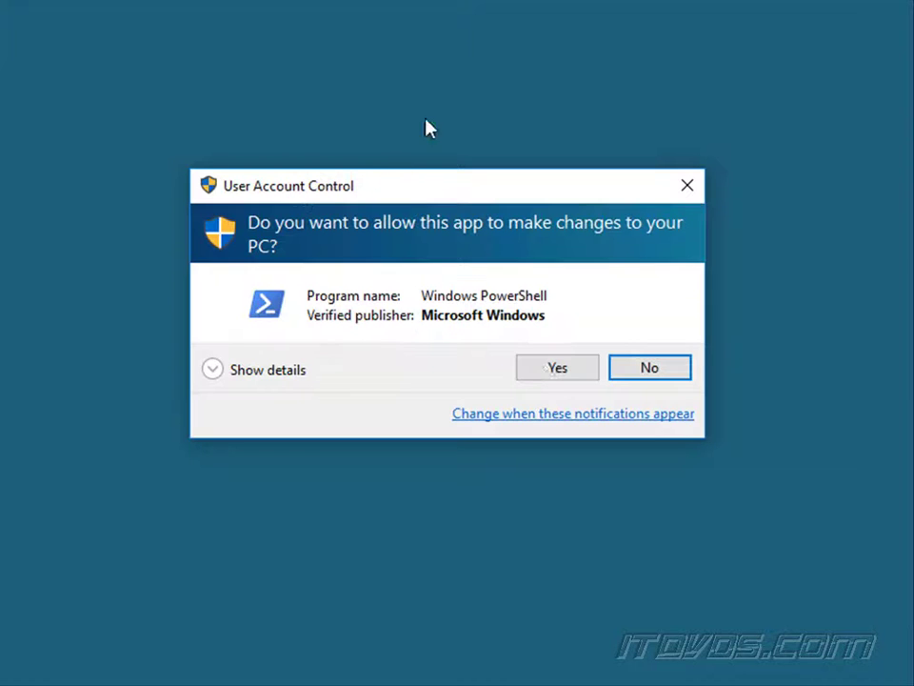
pyautogui.click(566, 368)
pyautogui.press('super+Up')
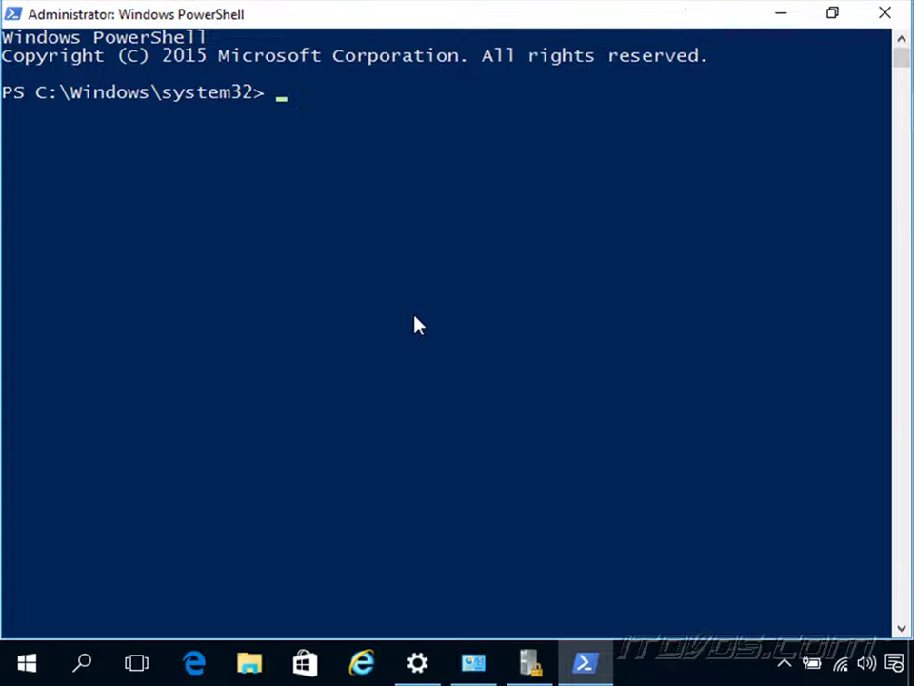
pyautogui.write('get-netconnec')
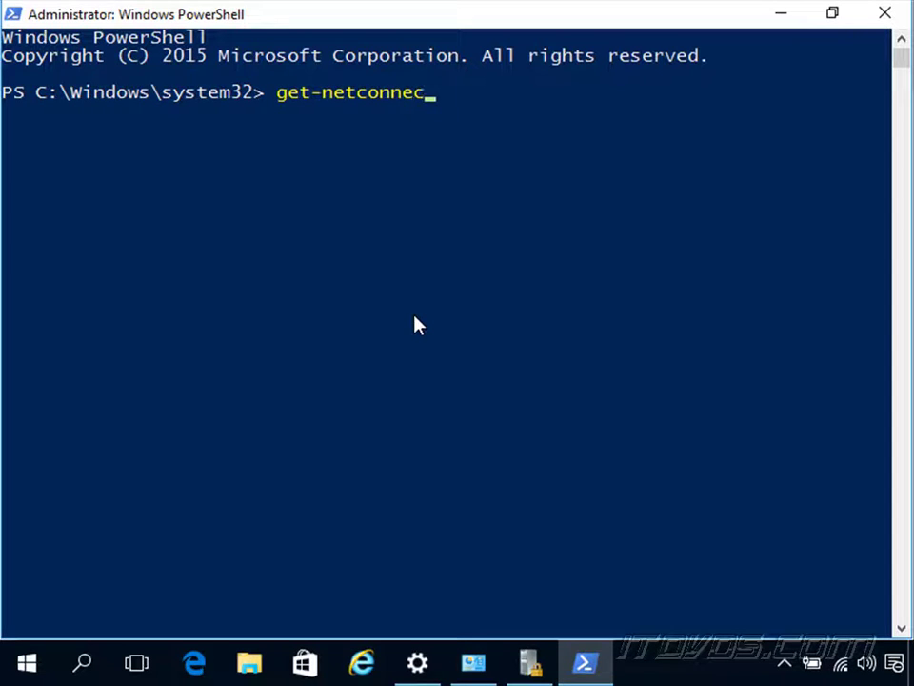
pyautogui.write('tionprofile')
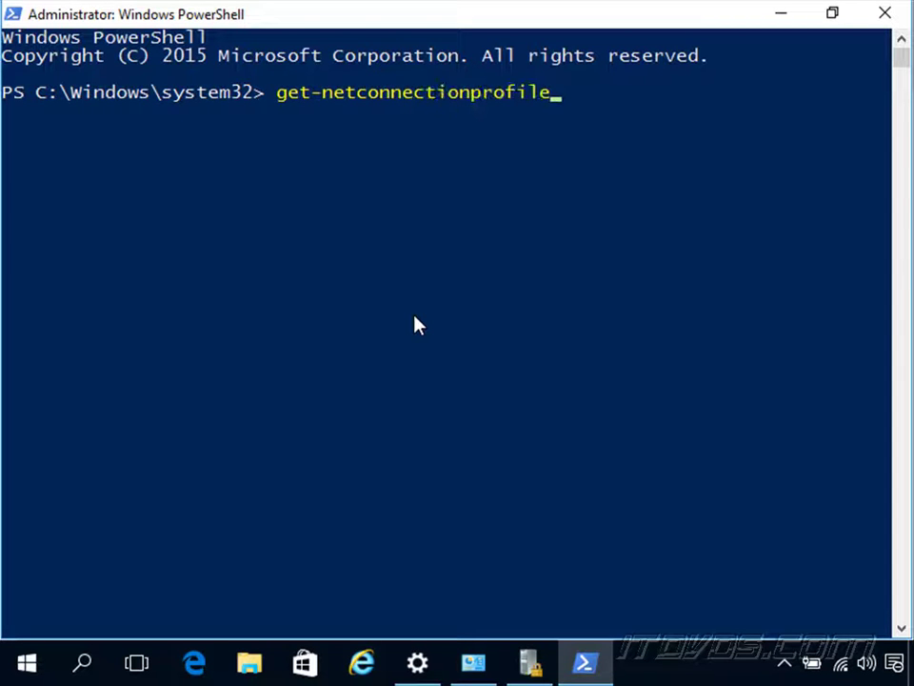
pyautogui.press('Tab')
# Step: List profiles, set THEHOUSE-2G's NetworkCategory to Public with Set-NetConnectionProfile, and relist to verify
pyautogui.press('Return')
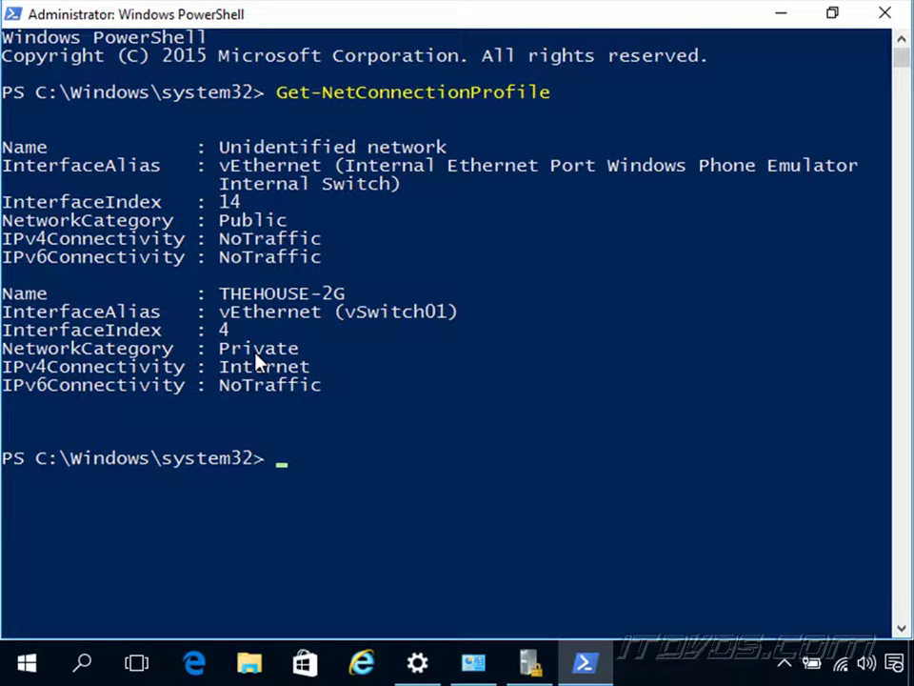
pyautogui.rightClick(169, 292)
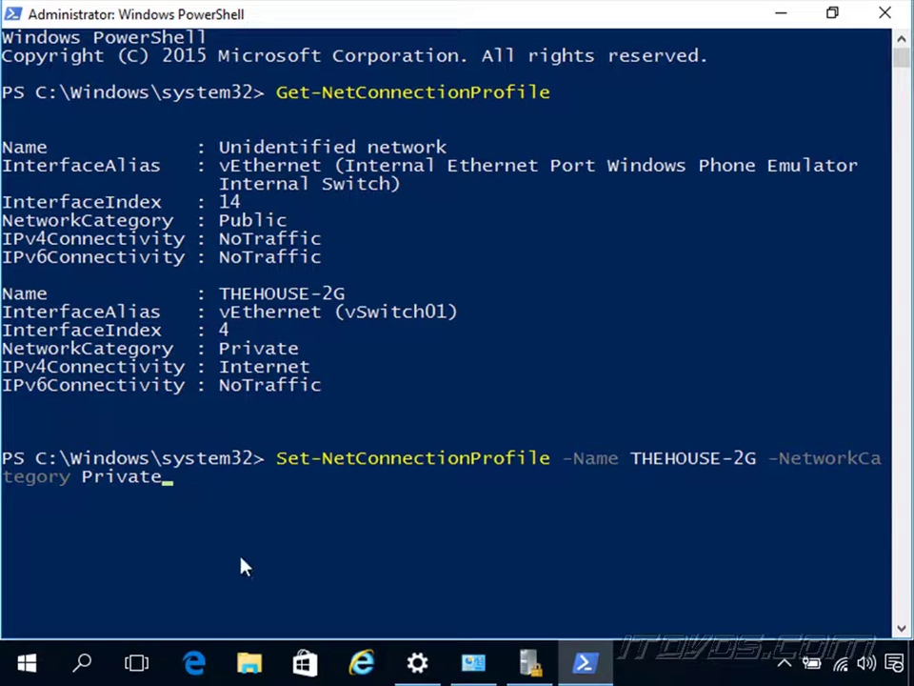
pyautogui.press('BackSpace')
pyautogui.press('BackSpace')
pyautogui.press('BackSpace')
pyautogui.press('BackSpace')
pyautogui.press('BackSpace')
pyautogui.press('BackSpace')
pyautogui.write('ublic')
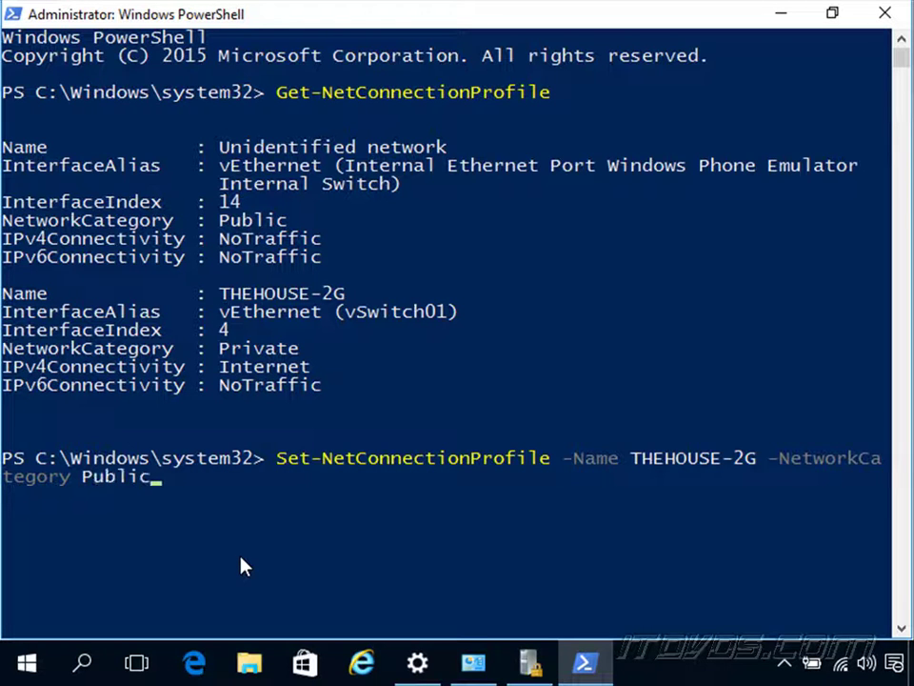
pyautogui.press('Return')
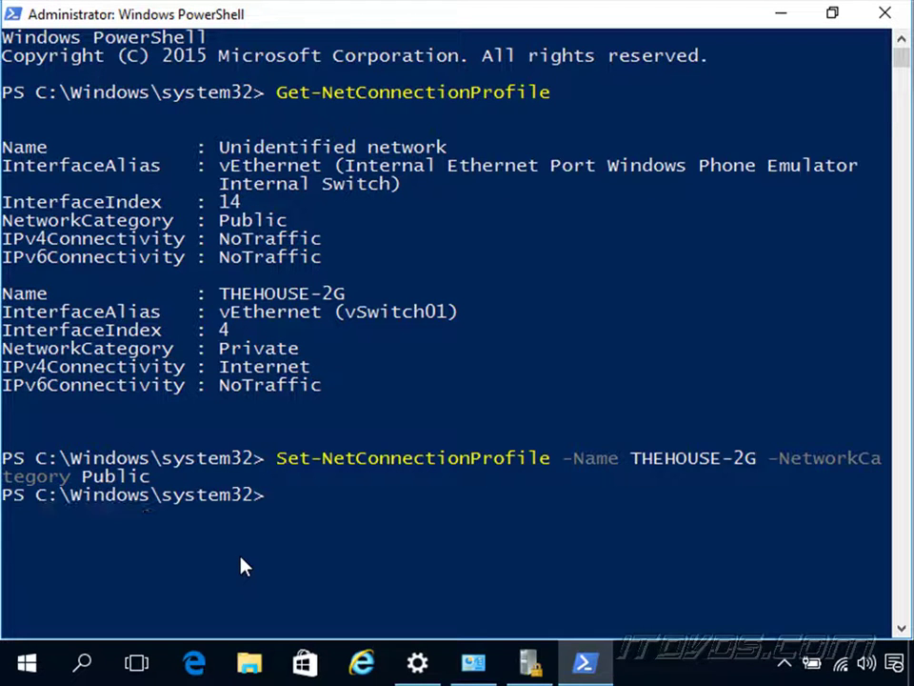
pyautogui.press('Up')
pyautogui.press('Up')
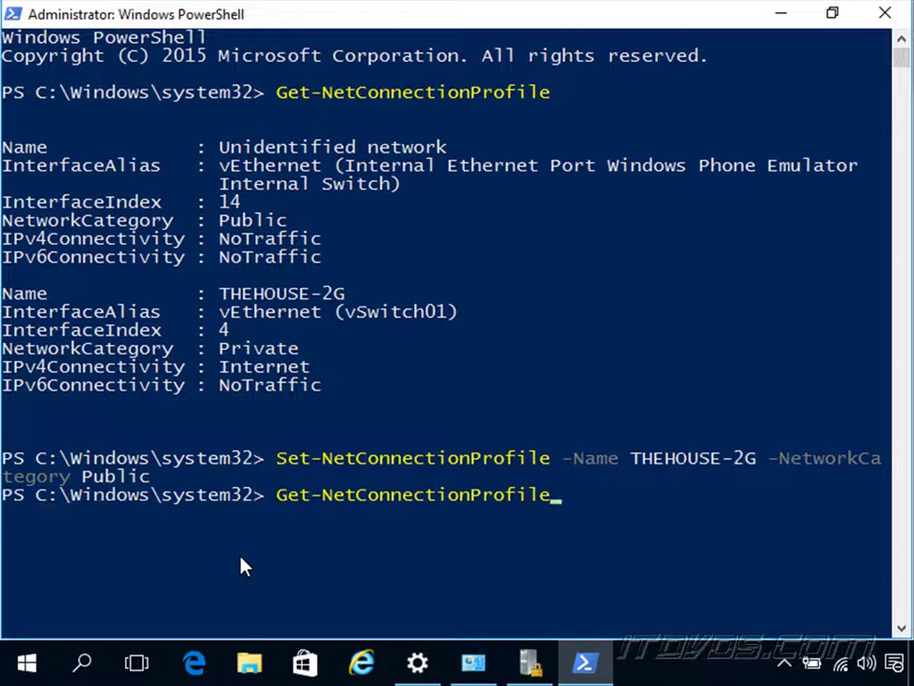
pyautogui.press('Return')
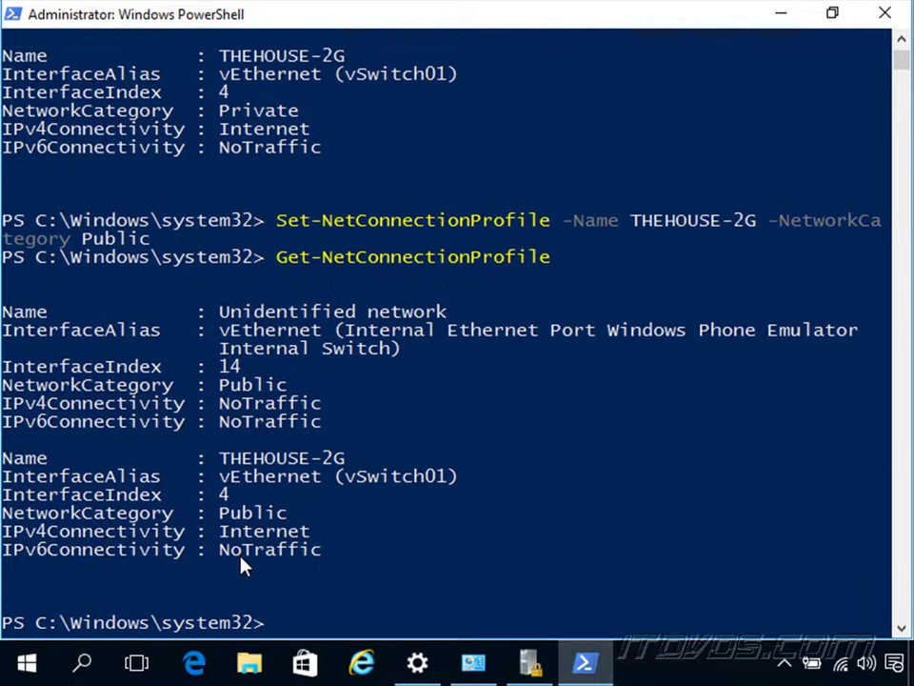
# Step: Bring up Windows Firewall with Advanced Security via a Start search for 'windows fi'
pyautogui.click(27, 665)
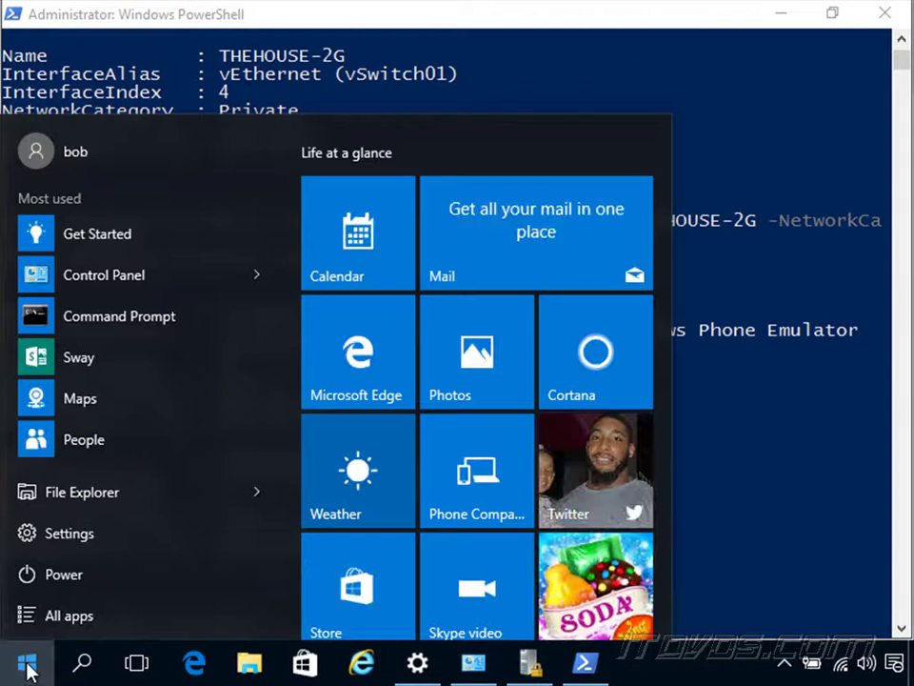
pyautogui.write('windows fi')
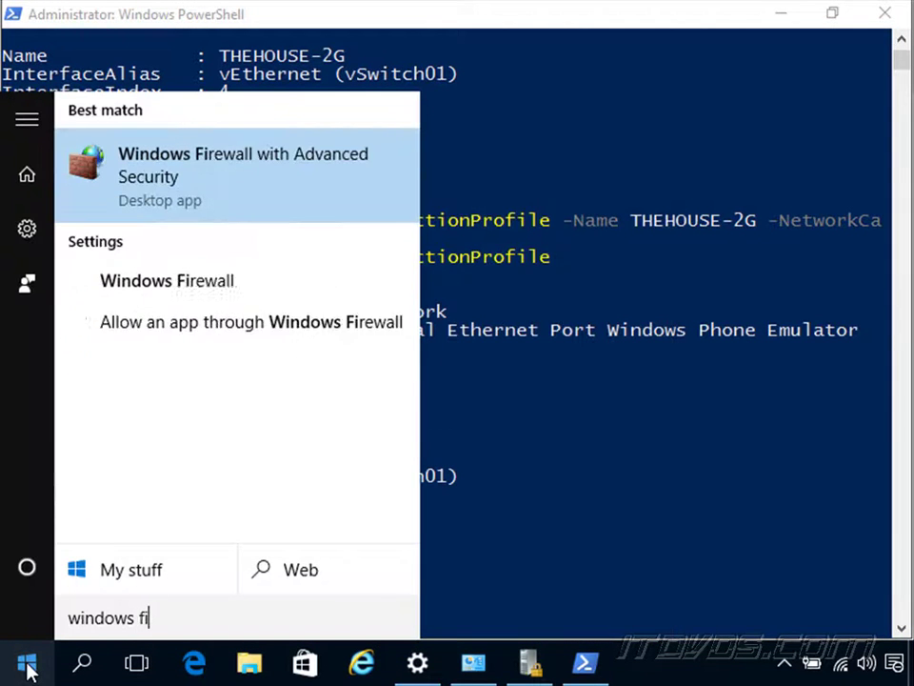
pyautogui.press('Escape')
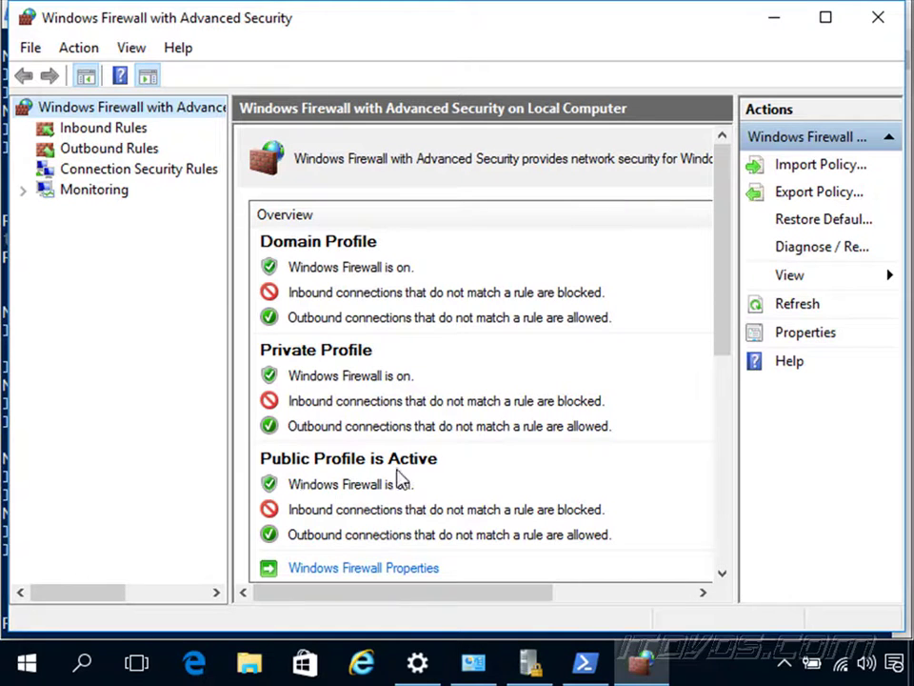
# Step: Rerun Set-NetConnectionProfile in PowerShell with the category changed from Public to Private for THEHOUSE-2G
pyautogui.click(775, 19)
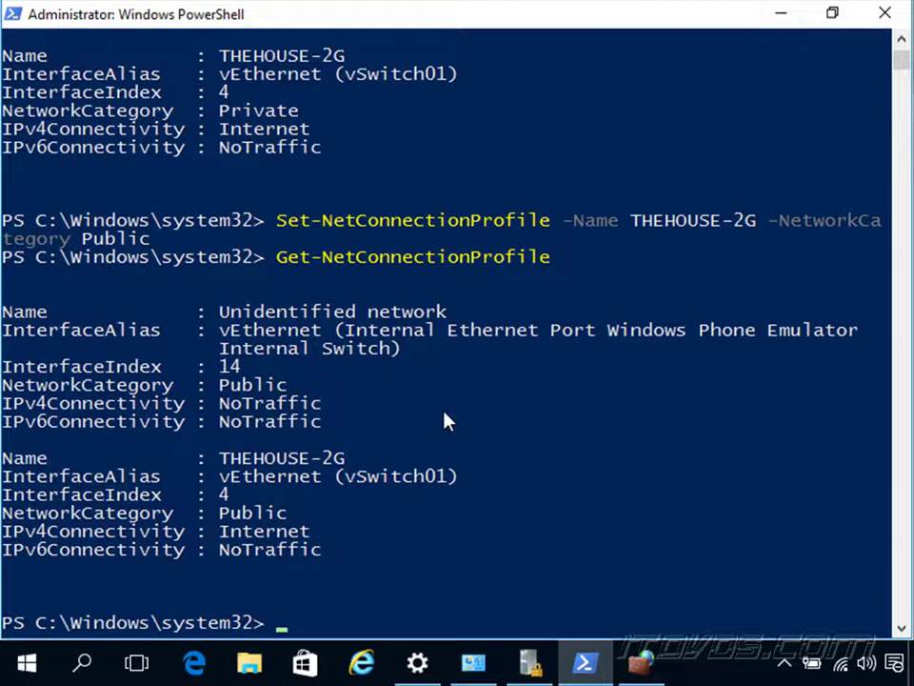
pyautogui.press('Up')
pyautogui.press('Up')
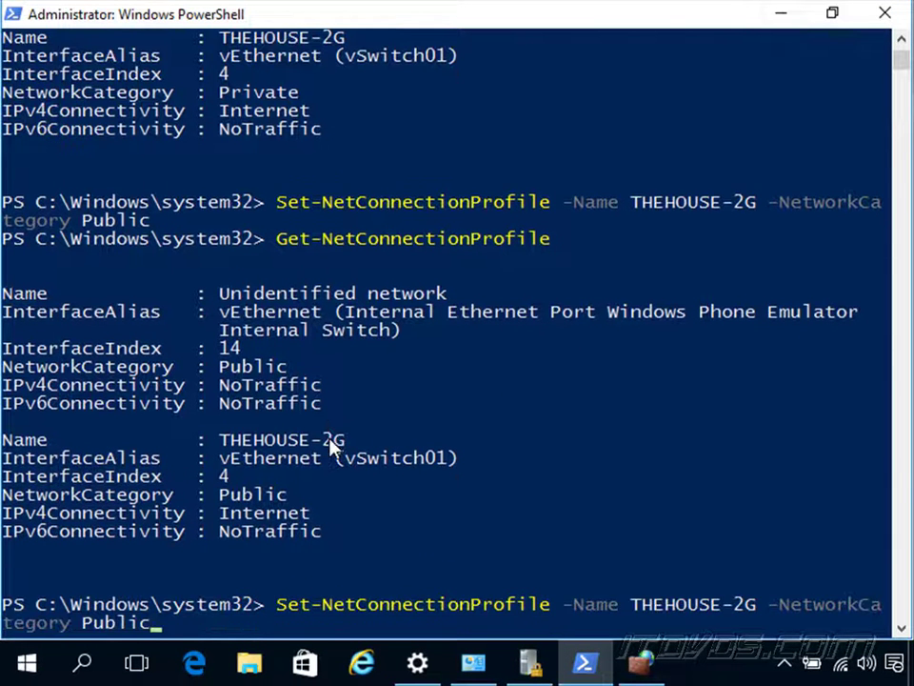
pyautogui.press('BackSpace')
pyautogui.press('BackSpace')
pyautogui.press('BackSpace')
pyautogui.press('BackSpace')
pyautogui.press('BackSpace')
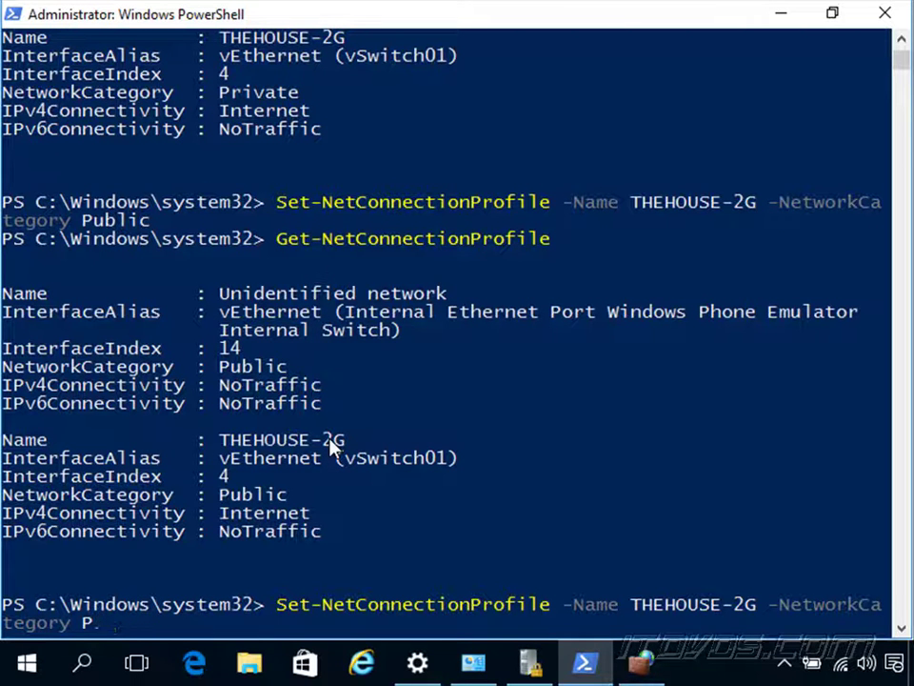
pyautogui.write('rivate')
pyautogui.press('Return')
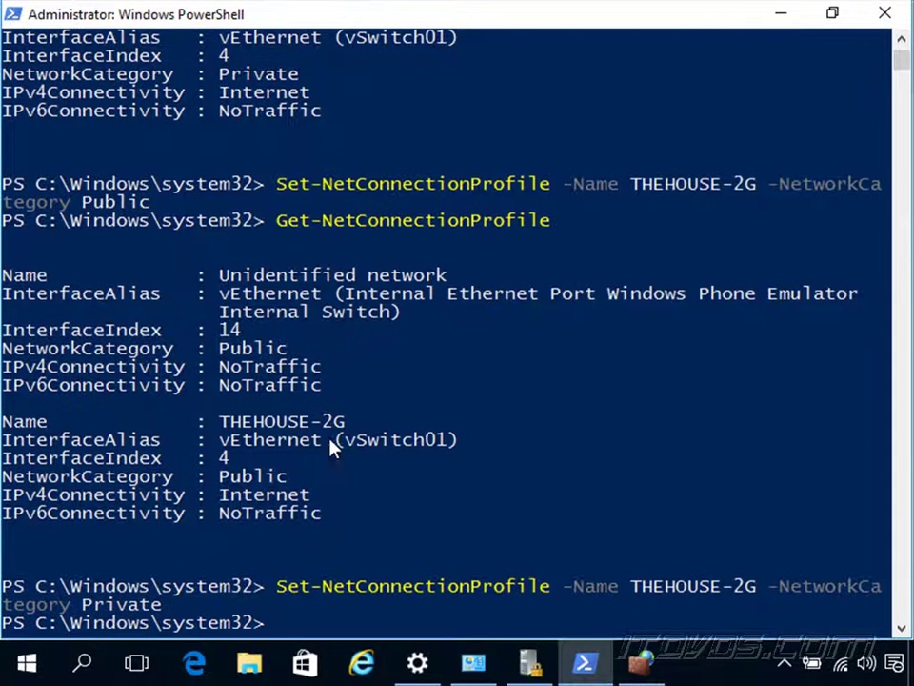
# Step: Refresh the Windows Firewall with Advanced Security root node so the overview shows the current active profile
pyautogui.click(638, 661)
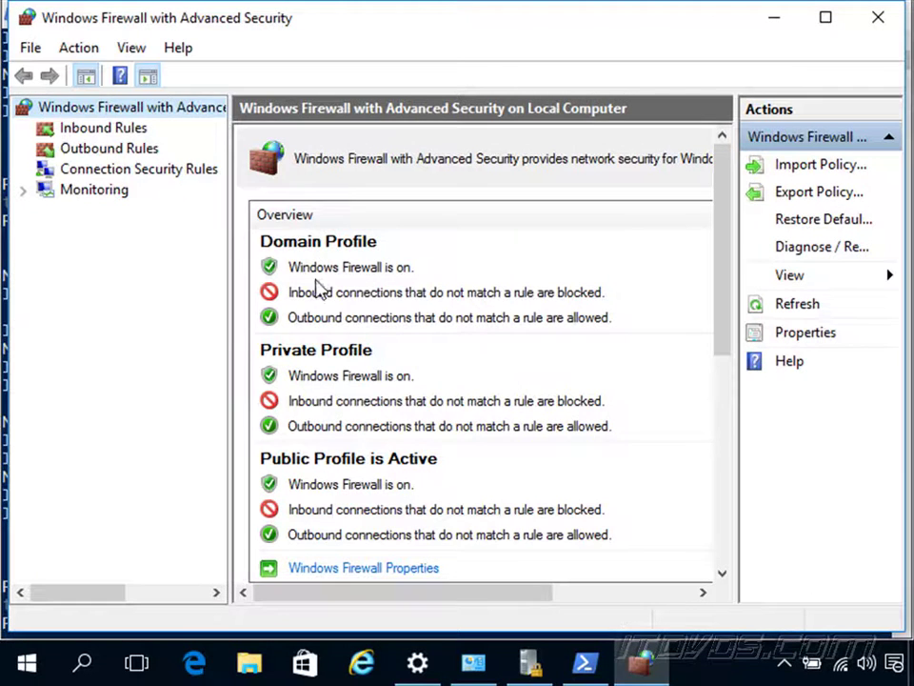
pyautogui.rightClick(114, 108)
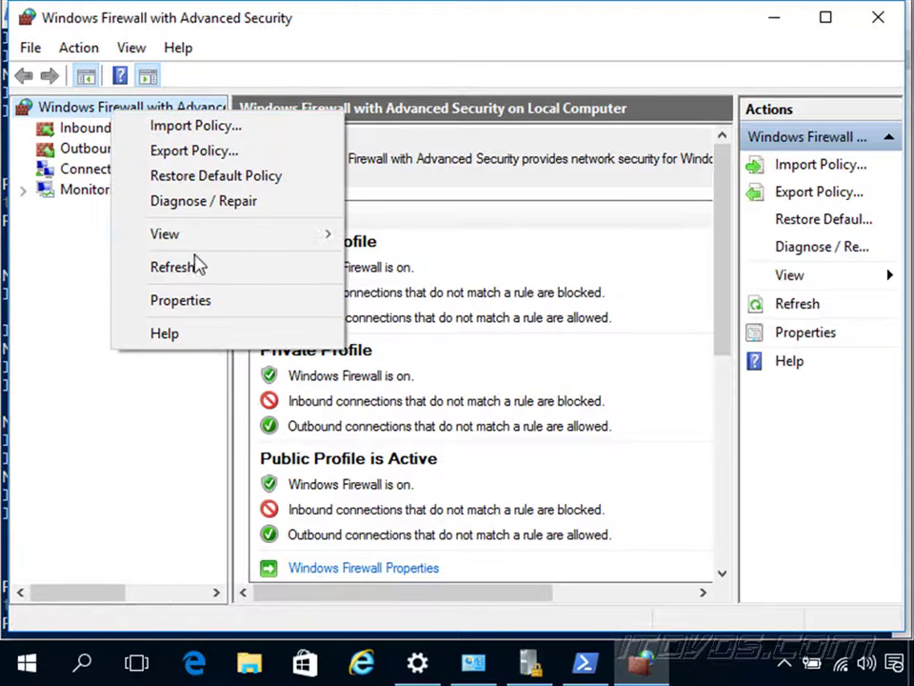
pyautogui.click(195, 266)
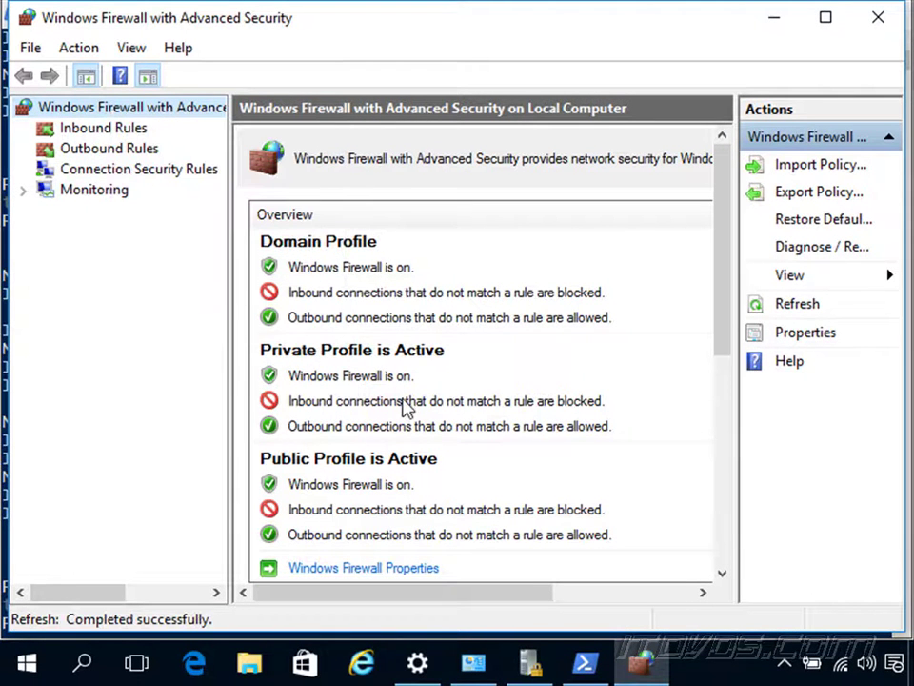
pyautogui.hotkey('alt', 'Tab')
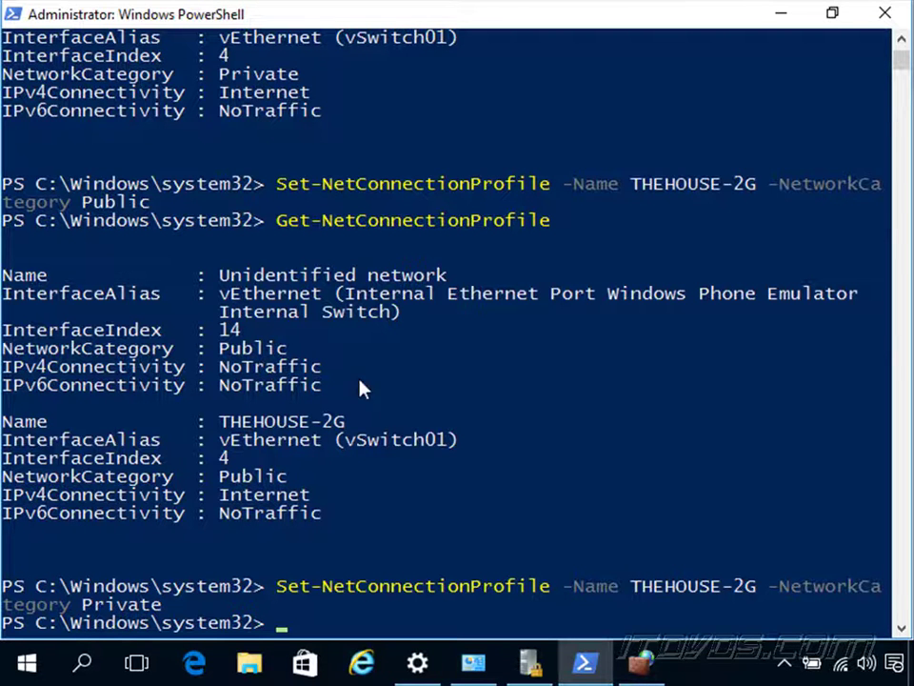
# Step: Rerun Get-NetConnectionProfile to confirm THEHOUSE-2G is Private, and glance at the firewall console
pyautogui.press('Up')
pyautogui.press('Up')
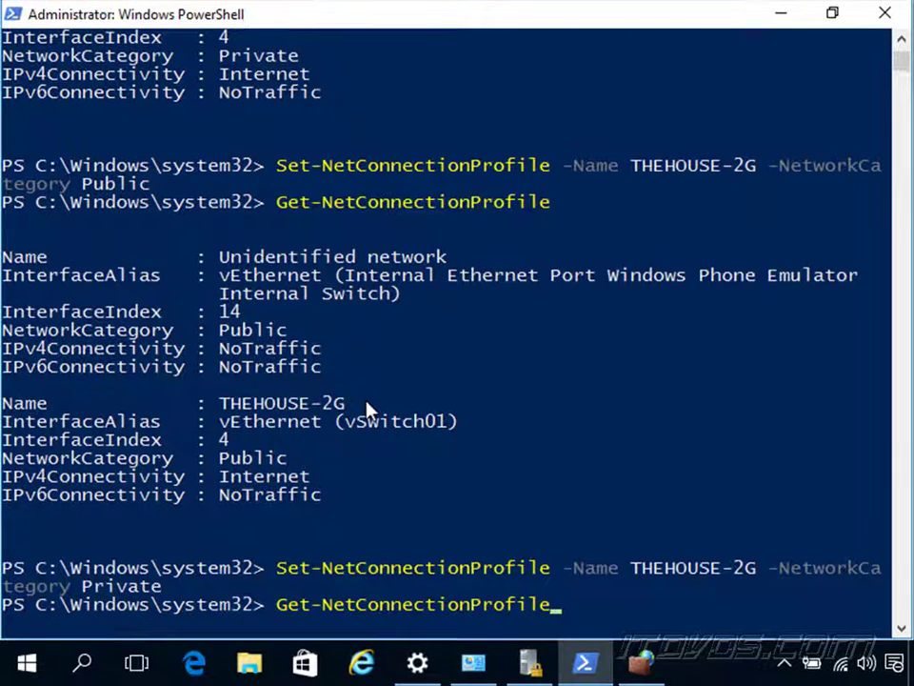
pyautogui.press('Return')
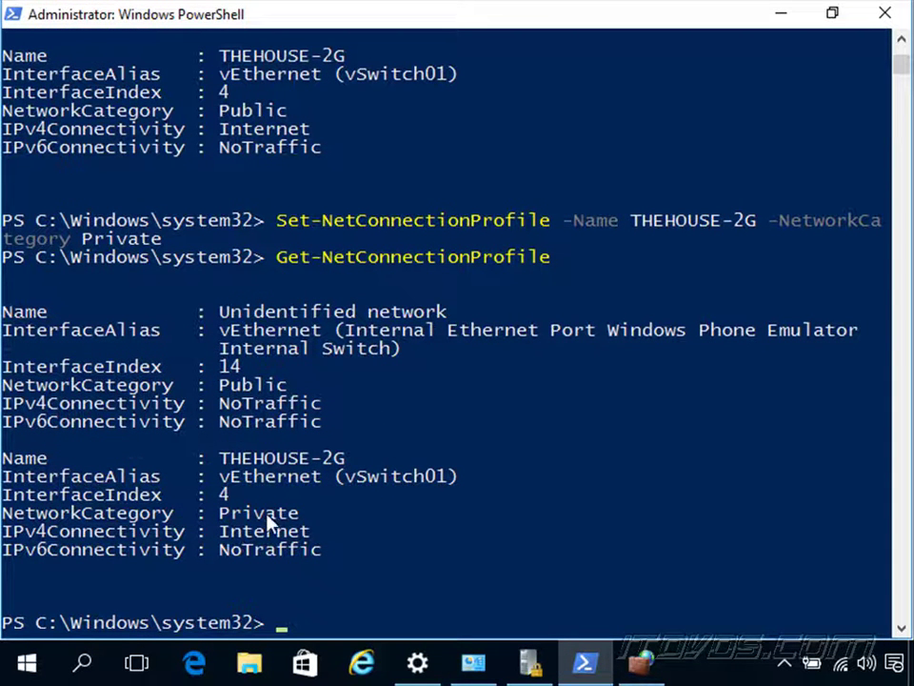
pyautogui.click(646, 672)
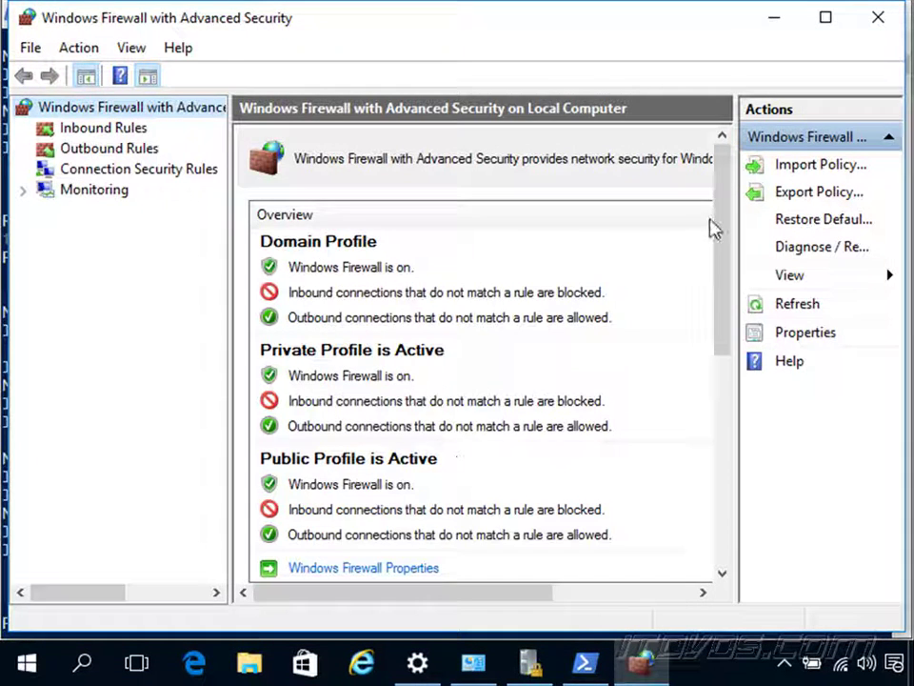
pyautogui.hotkey('alt', 'Tab')
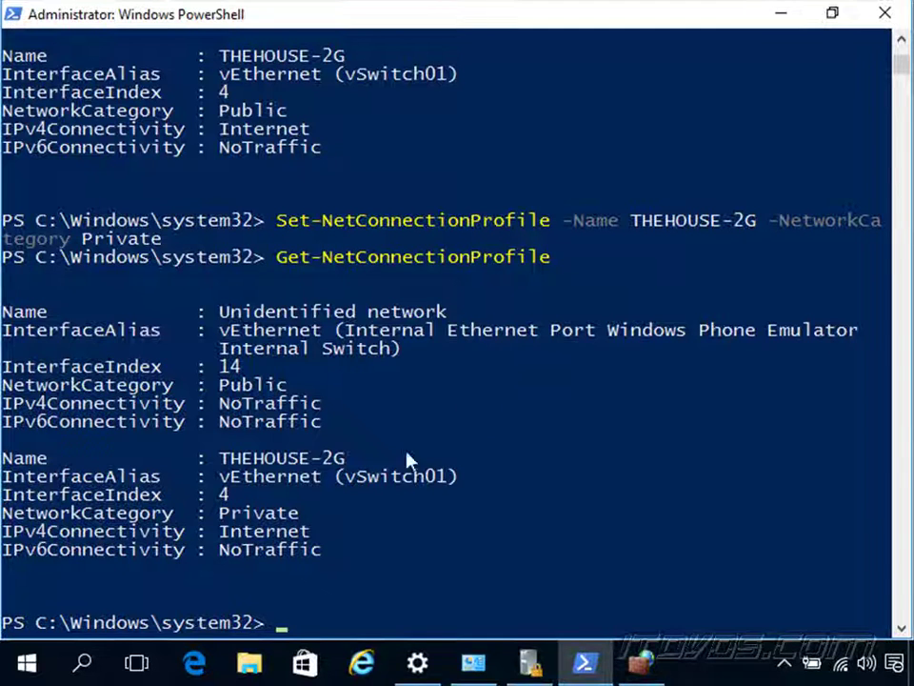